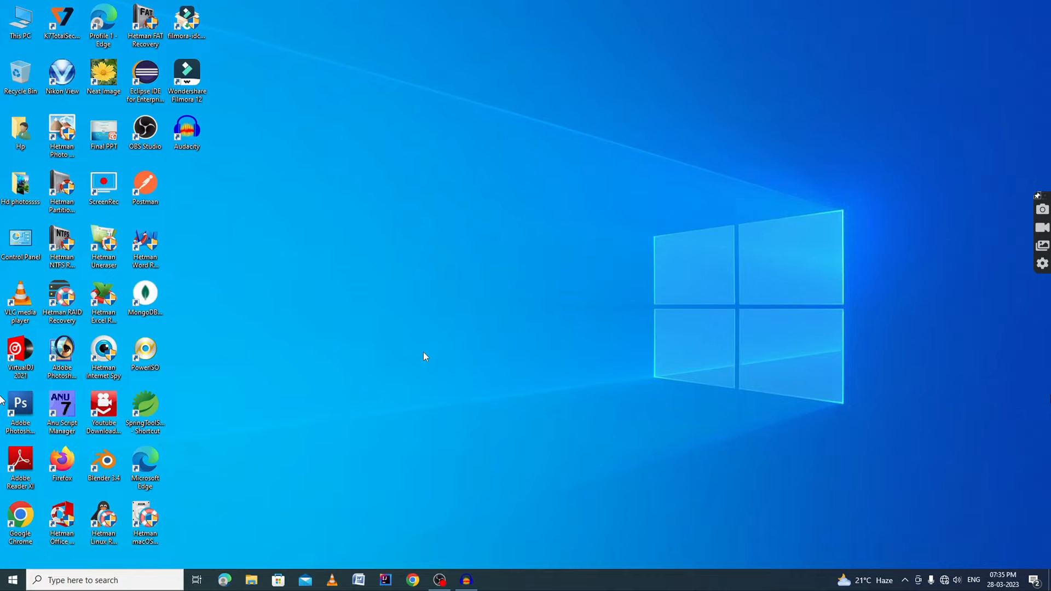
Step: Launch Adobe Photoshop 7.0 and open the tollywood-heroes image from Downloads in a maximized document window
click(62, 356)
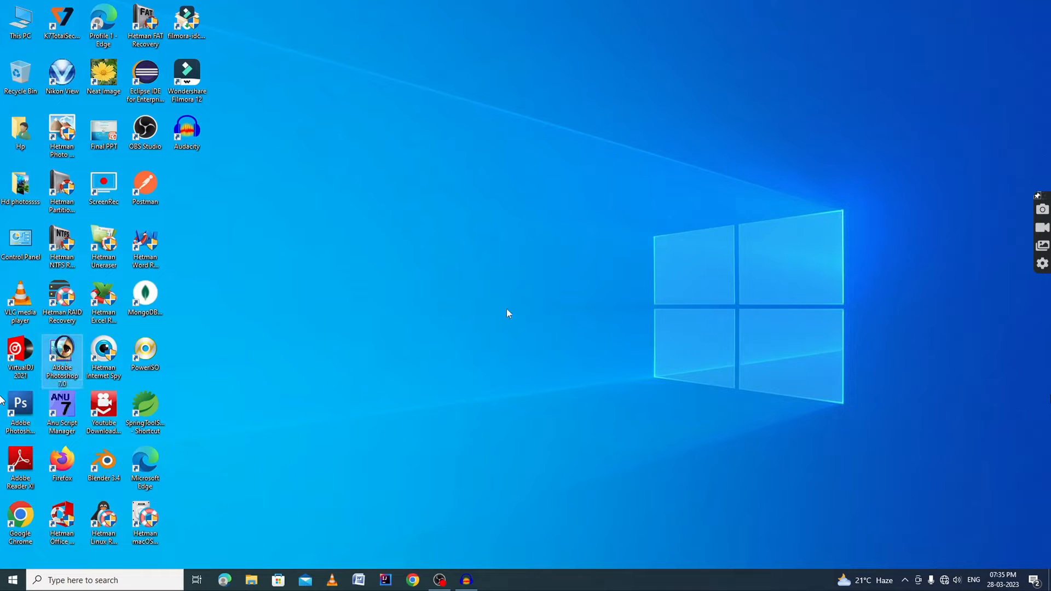
double_click(65, 349)
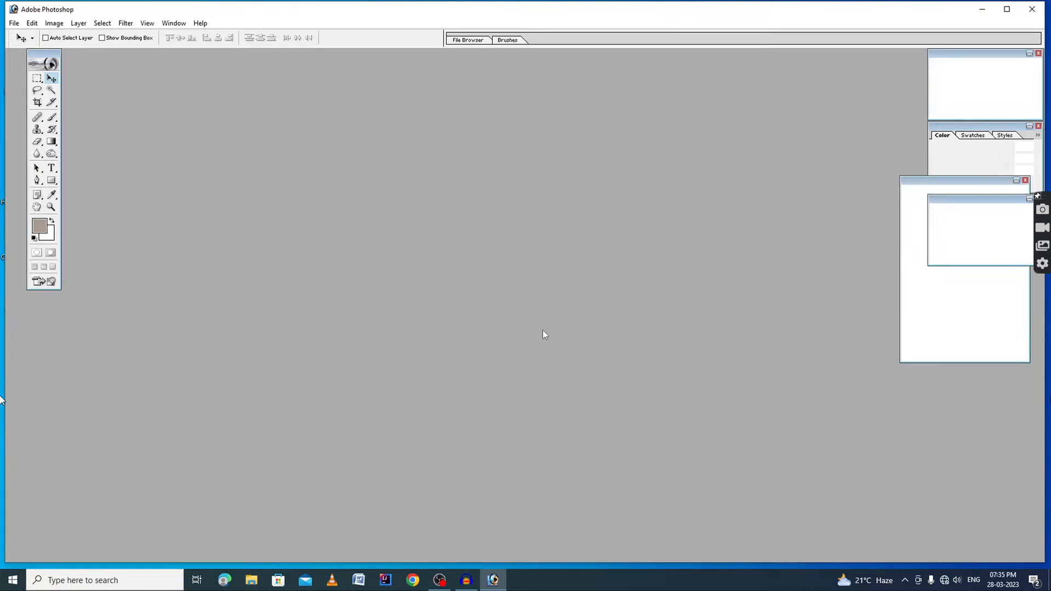
double_click(524, 278)
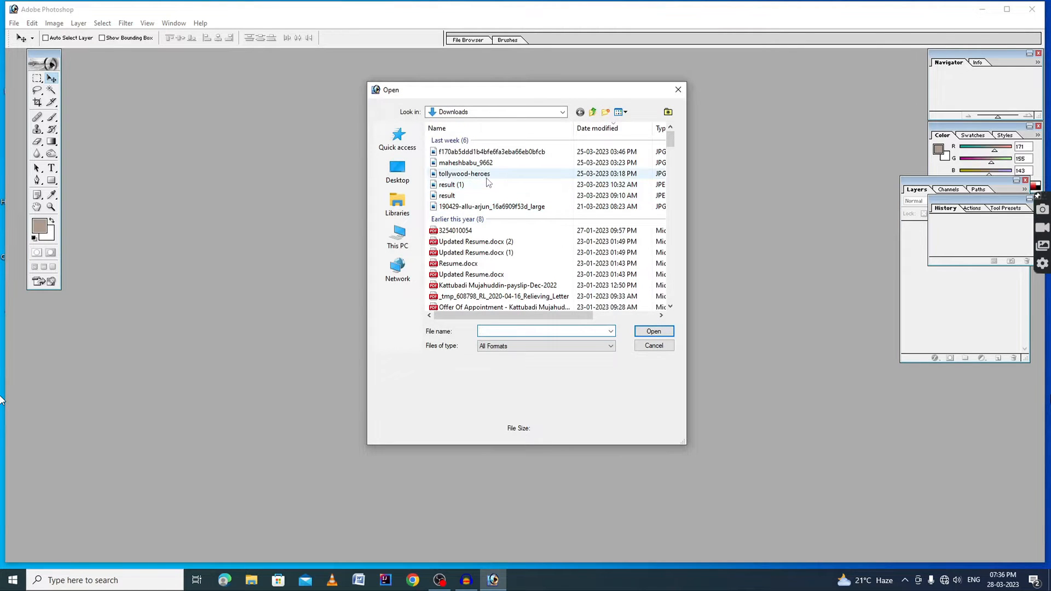
click(487, 175)
click(663, 332)
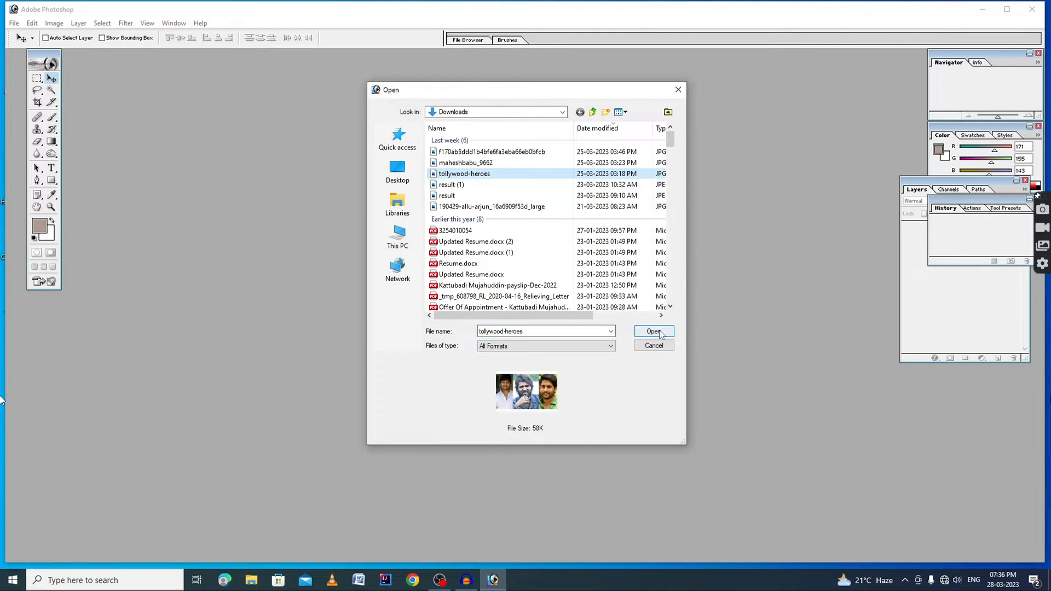
drag(268, 66, 497, 91)
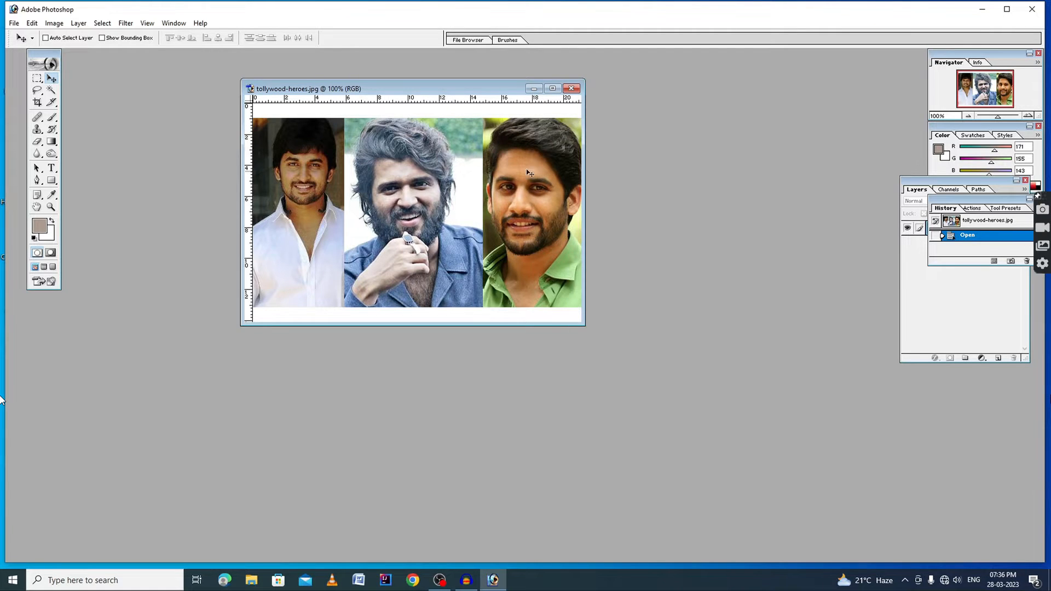
click(552, 88)
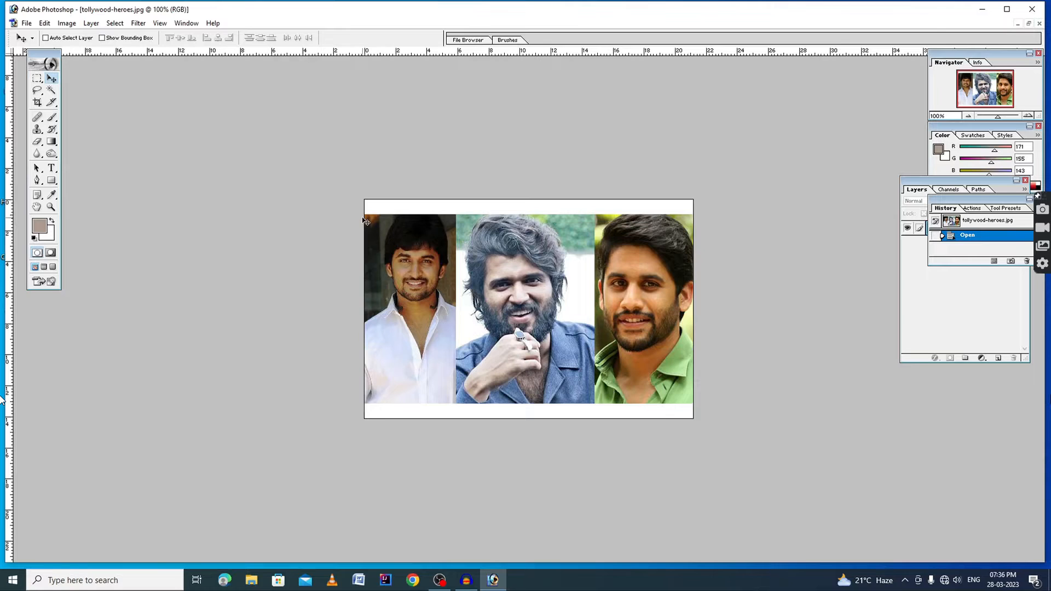
Step: Select the left portrait with a rectangular marquee, then cut and paste it onto its own layer
click(37, 78)
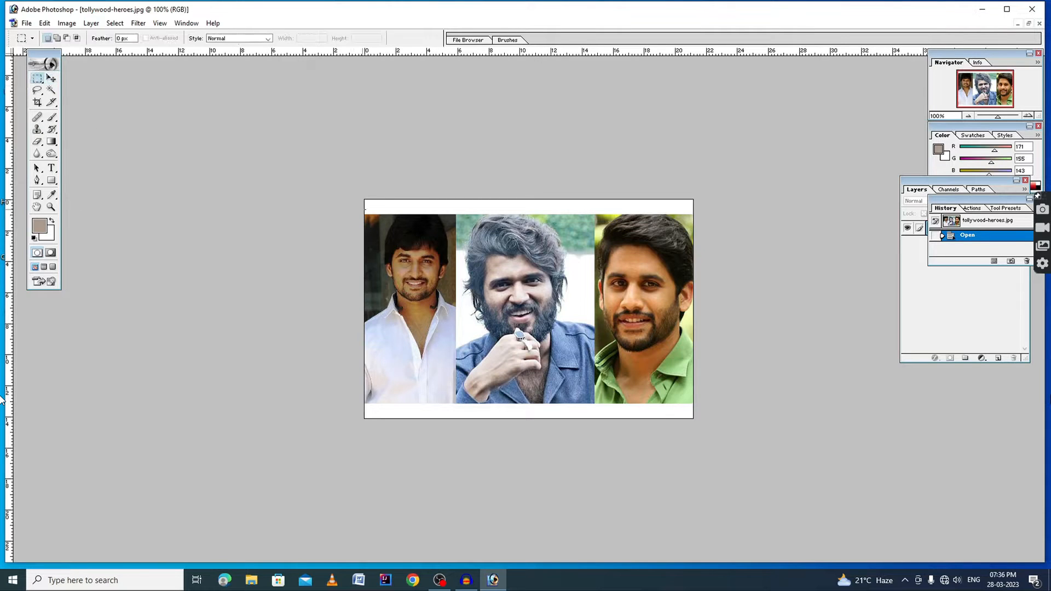
drag(365, 214, 456, 405)
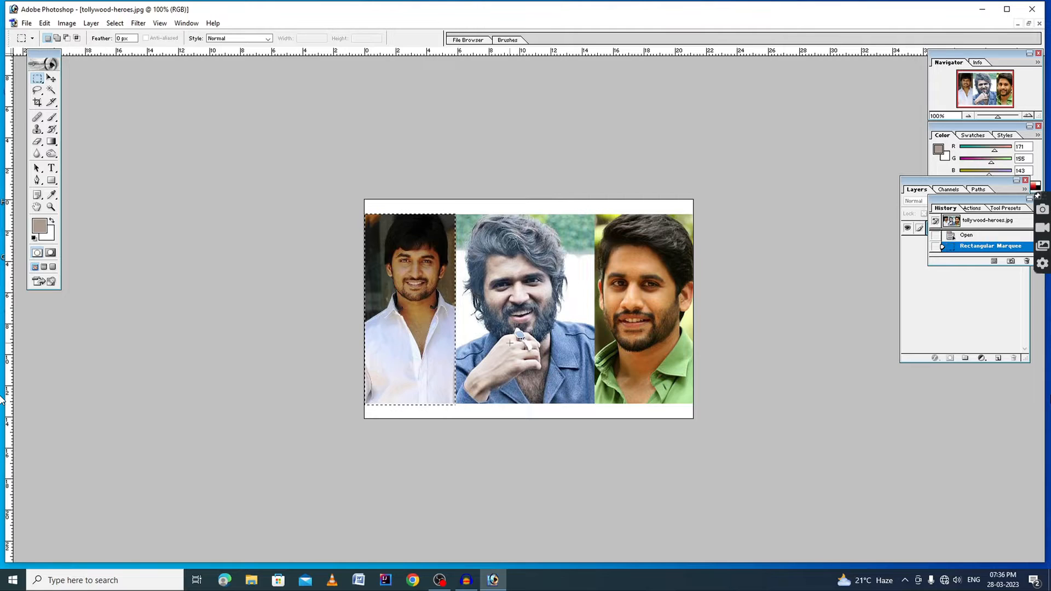
key(ctrl+x)
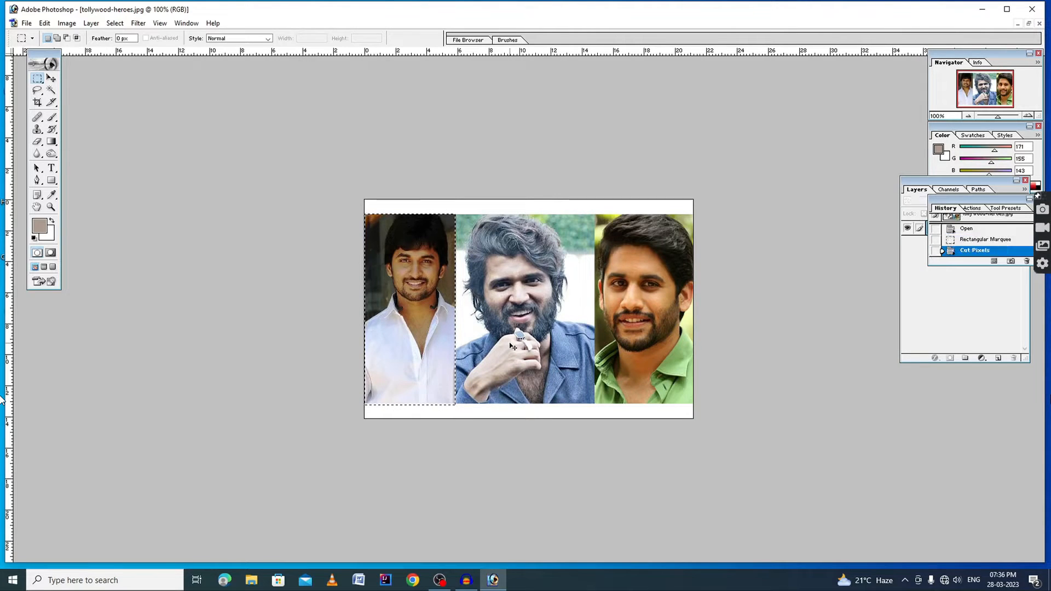
key(ctrl+v)
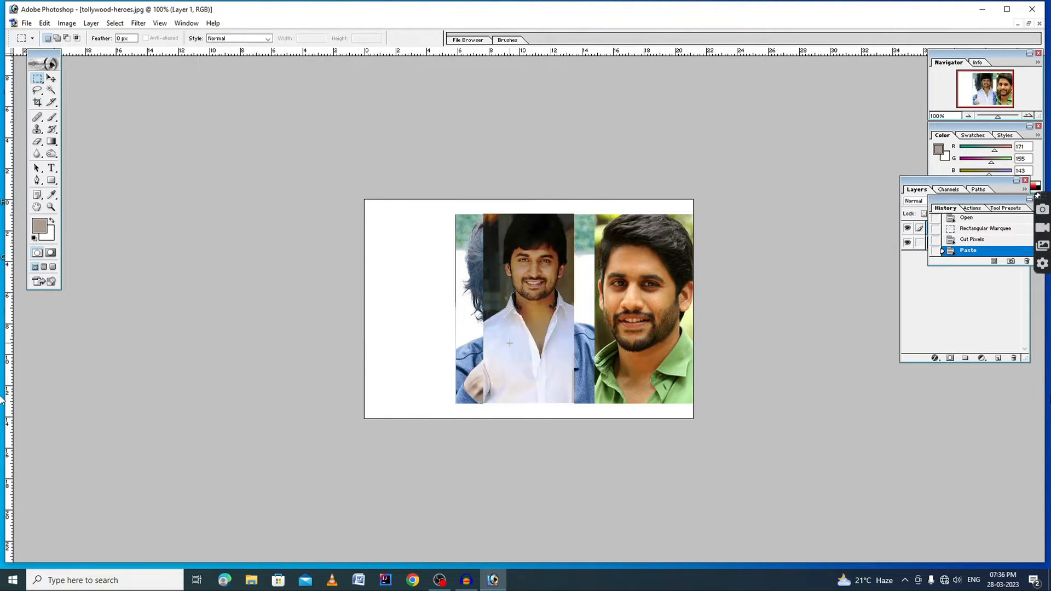
Step: Move the pasted white-shirt portrait back to the left side of the image, beside the middle portrait
click(51, 80)
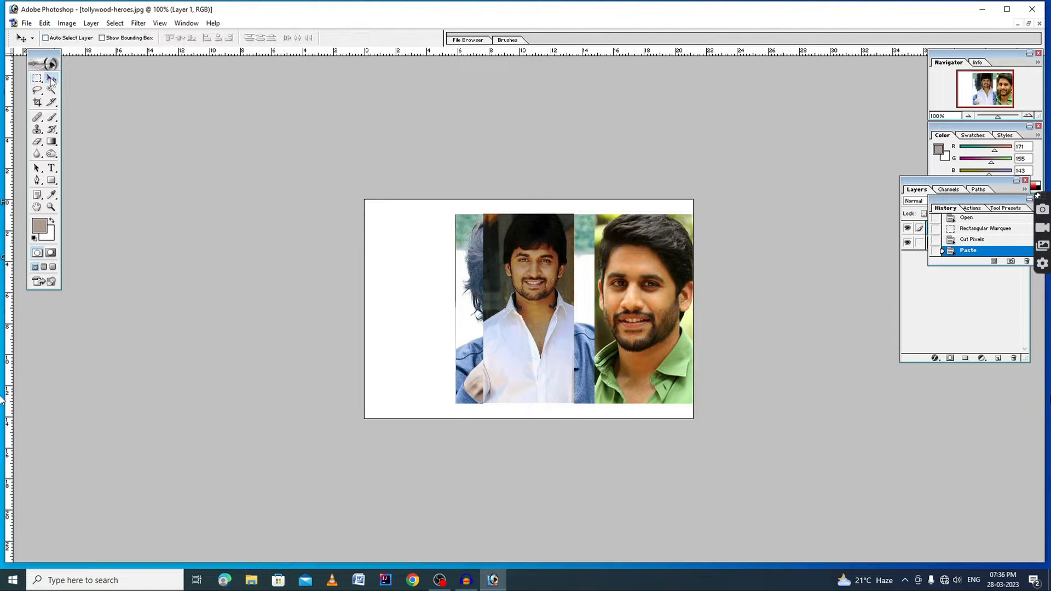
right_click(512, 275)
click(520, 283)
drag(502, 281, 389, 280)
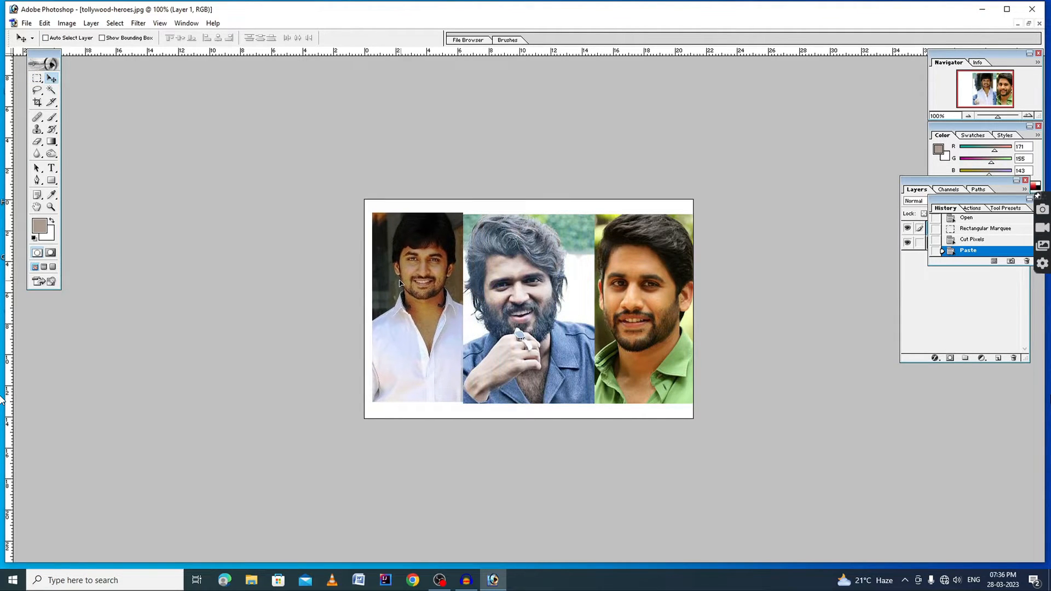
Step: Make the Background layer active and move the History palette below the Layers palette
right_click(548, 283)
click(564, 290)
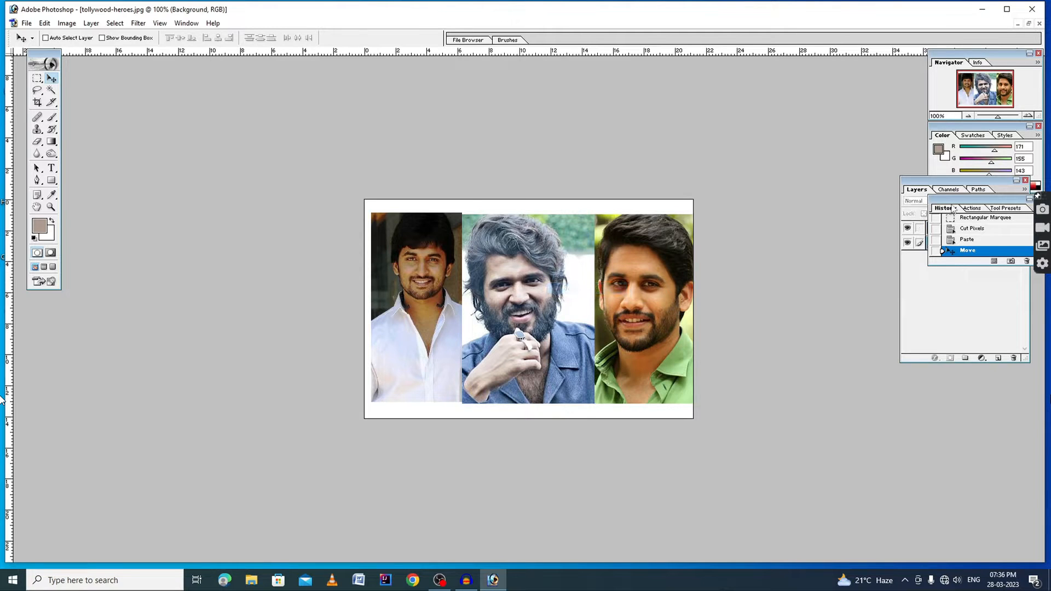
drag(945, 213, 914, 402)
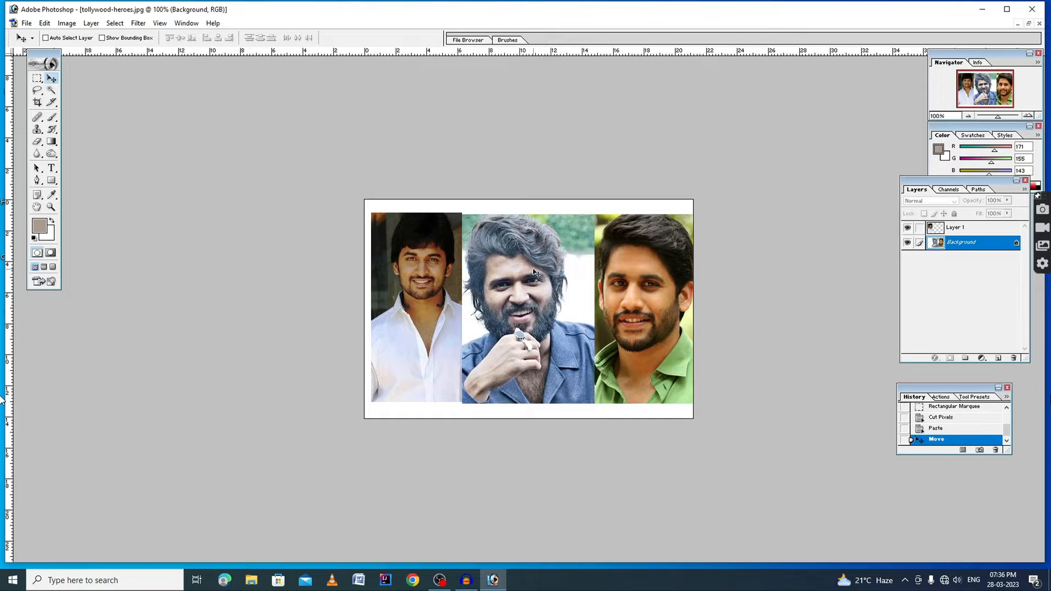
Step: Select the middle portrait with a rectangular marquee, then cut it from the Background and paste it as a new layer
click(37, 78)
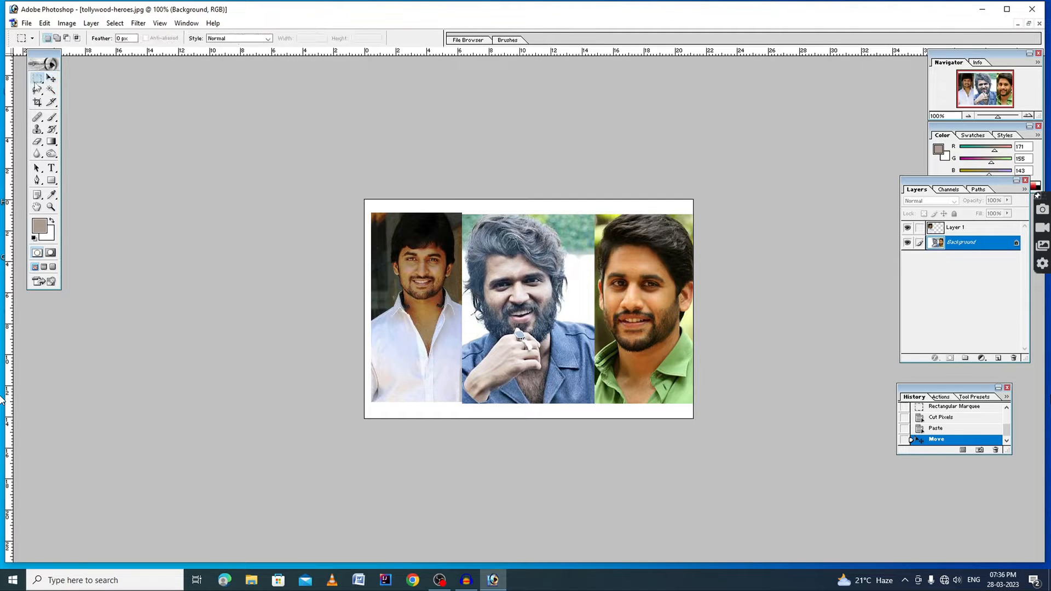
drag(532, 304, 599, 413)
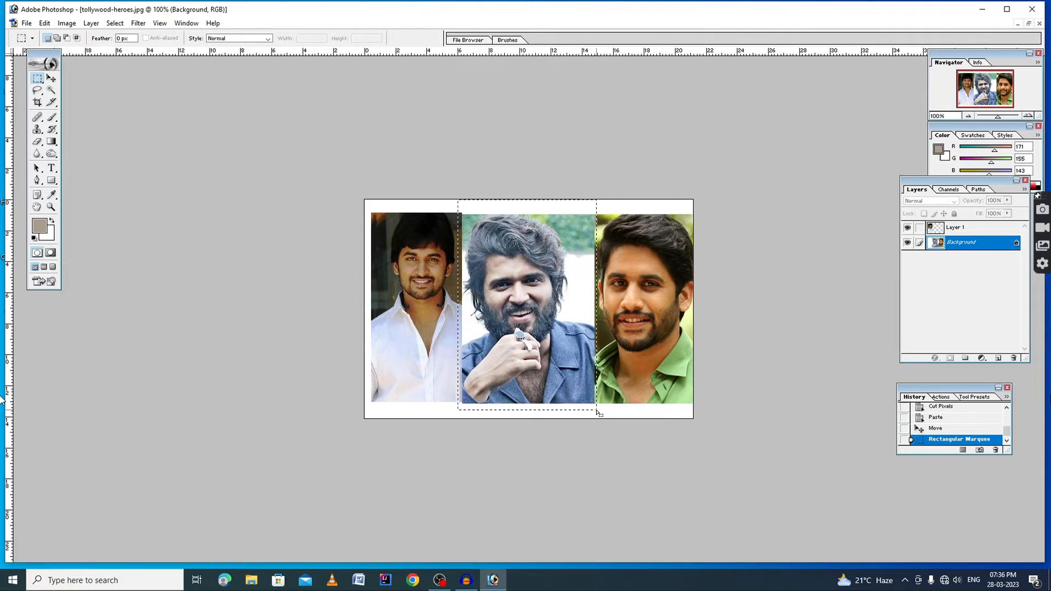
key(ctrl+x)
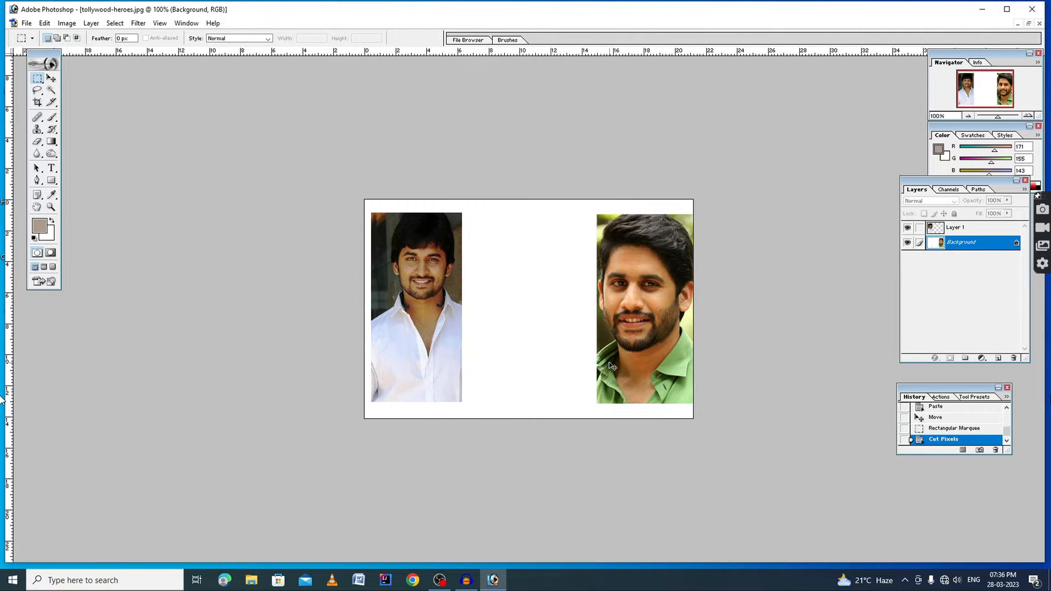
key(ctrl+v)
Step: Position the pasted middle portrait on Layer 2 slightly right, between the two outer portraits
key(v)
right_click(535, 260)
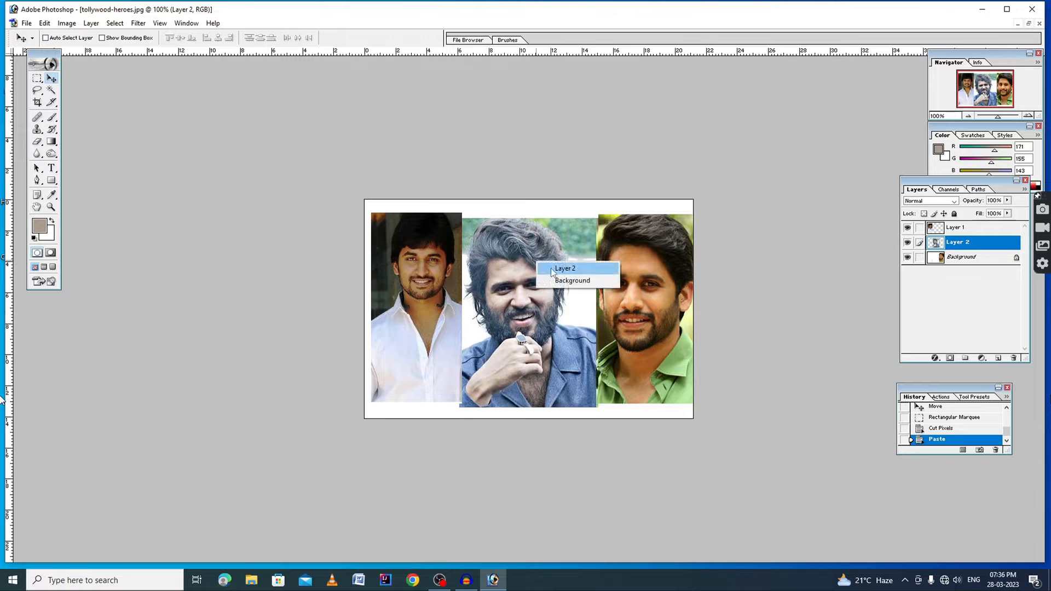
click(549, 268)
drag(549, 268, 555, 264)
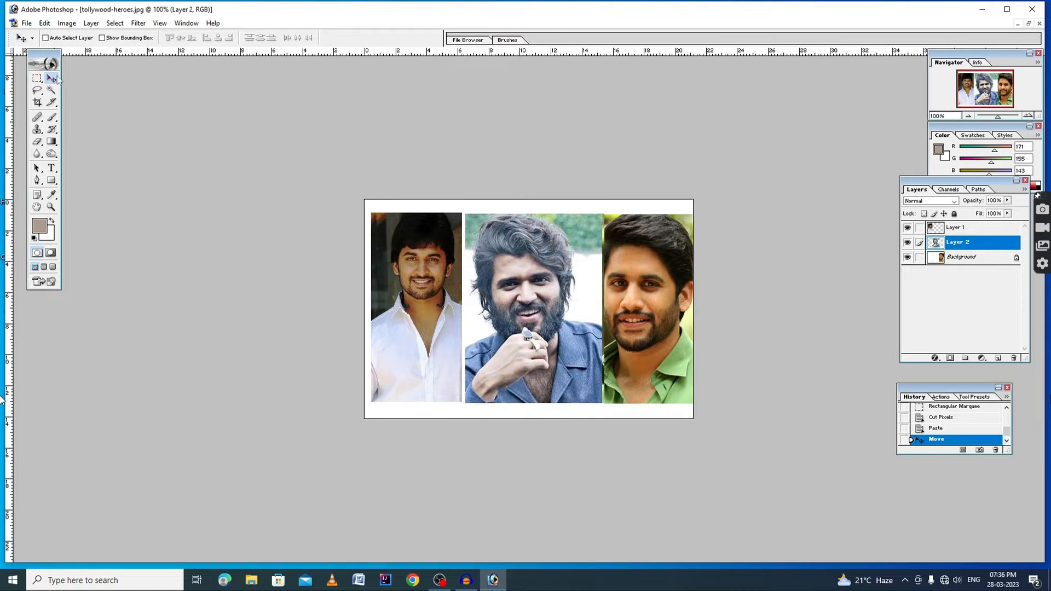
Step: Cut the right portrait from the Background onto its own layer and move it back beside the middle portrait
right_click(647, 263)
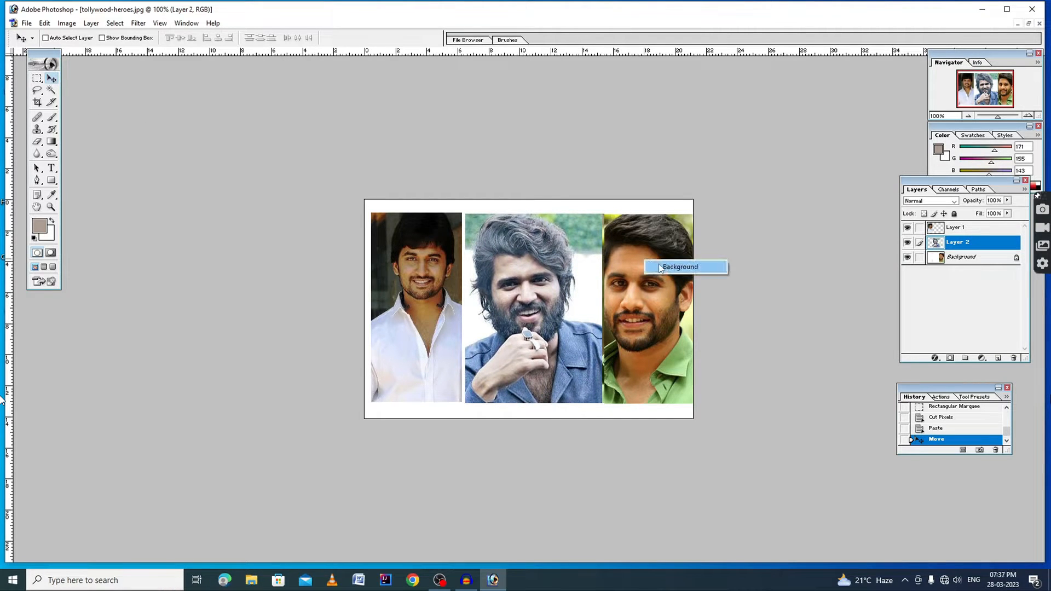
click(685, 266)
key(m)
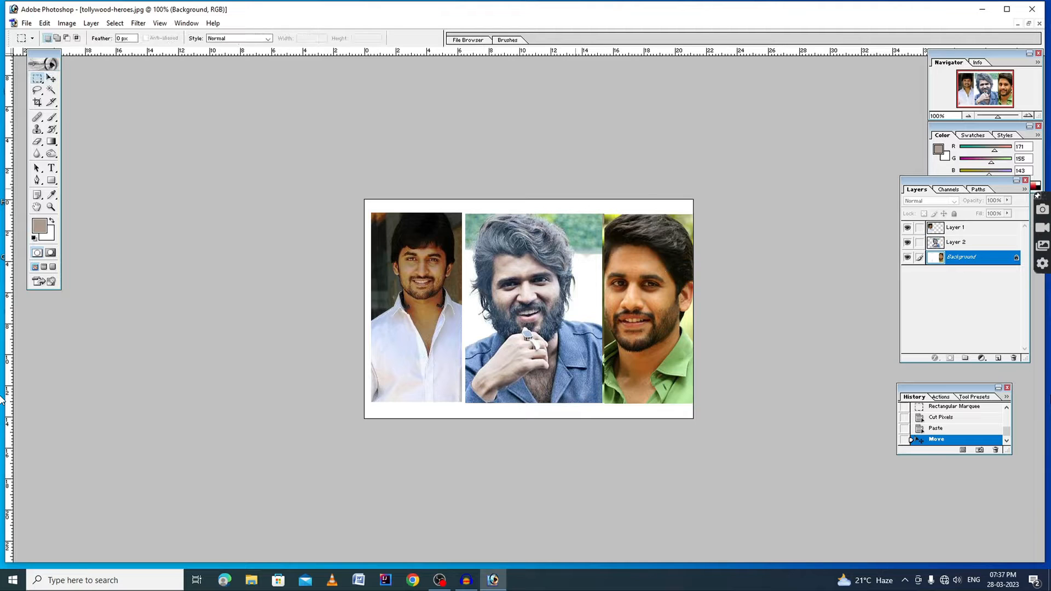
drag(575, 200, 693, 412)
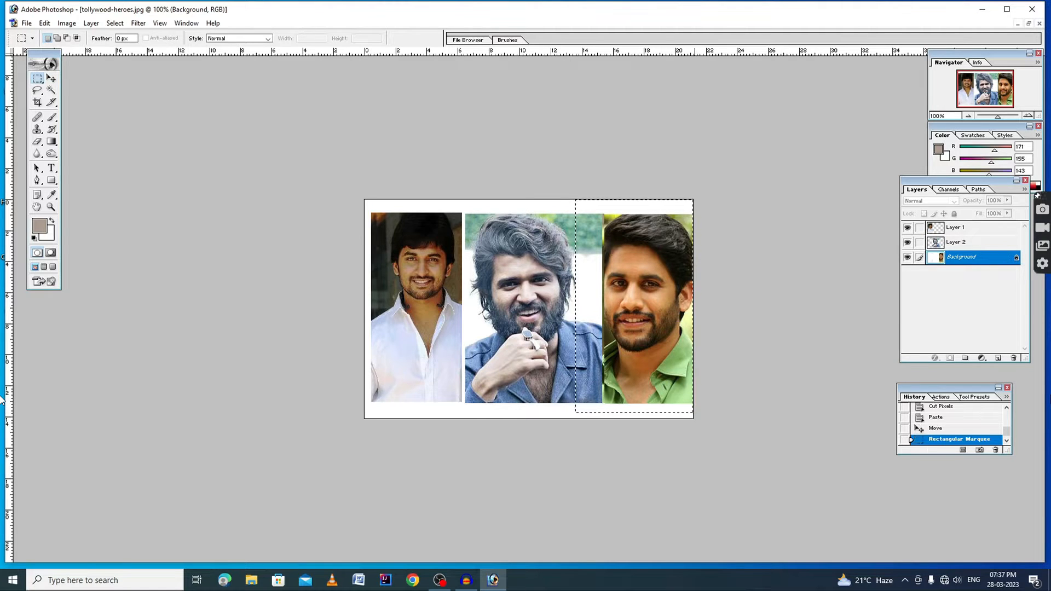
key(ctrl+x)
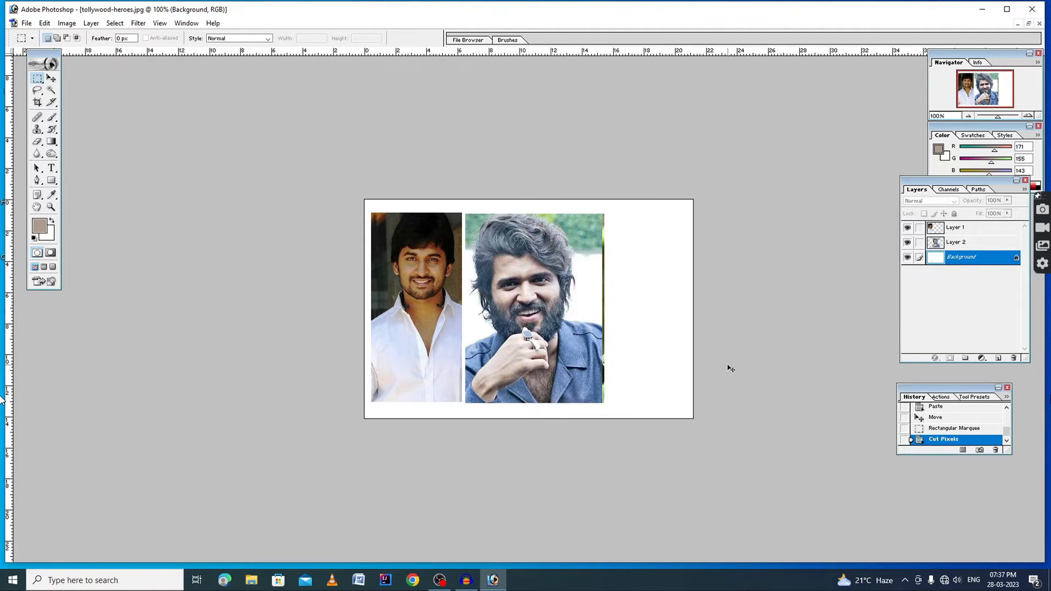
key(ctrl+v)
key(v)
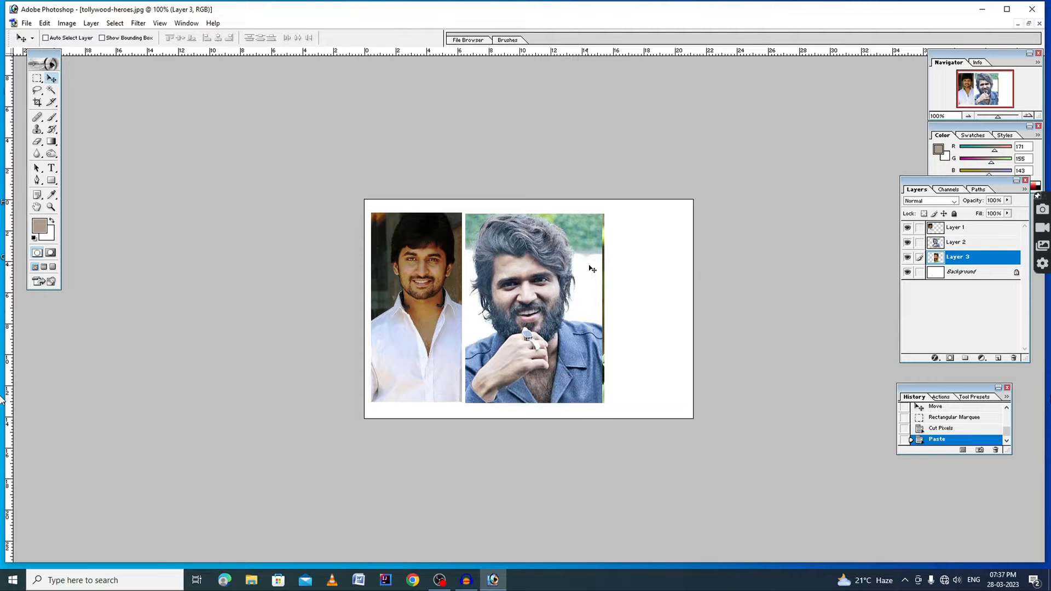
drag(592, 271, 693, 264)
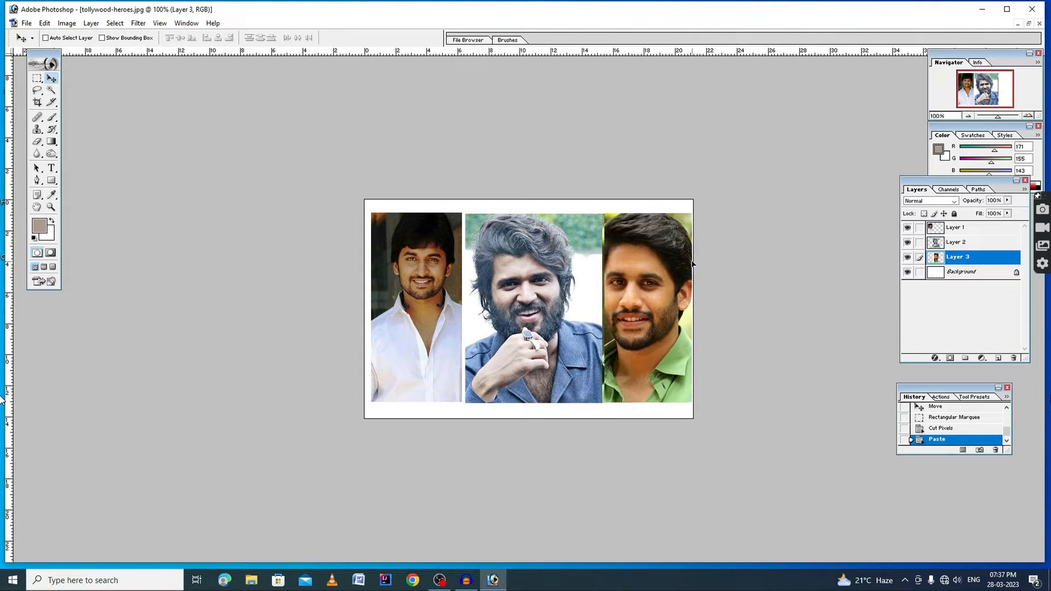
Step: Shift the left portrait on Layer 1 and the middle portrait on Layer 2 slightly to the left
ctrl+click(450, 277)
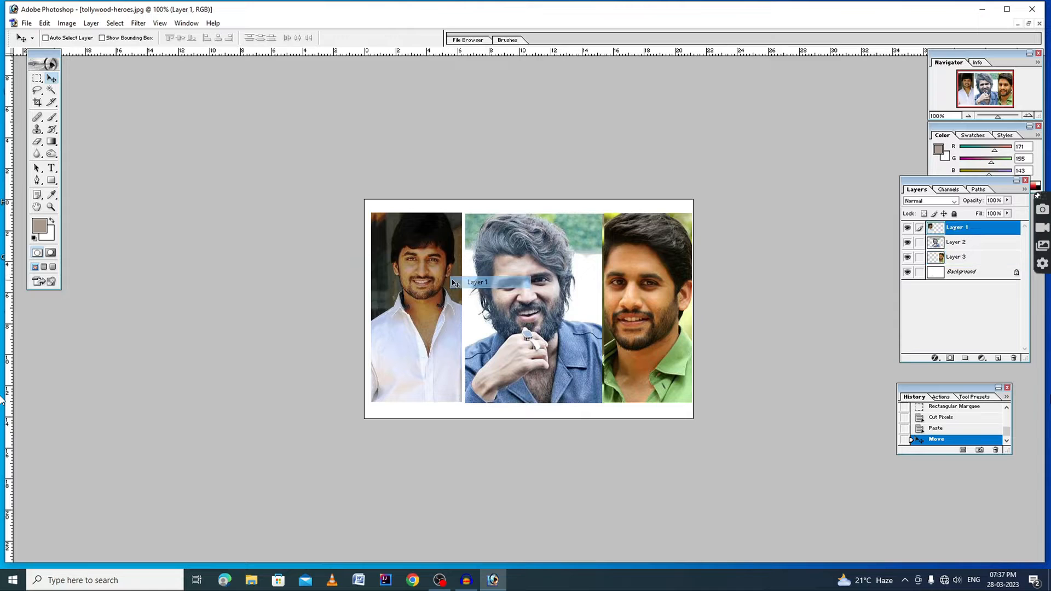
drag(452, 279, 438, 282)
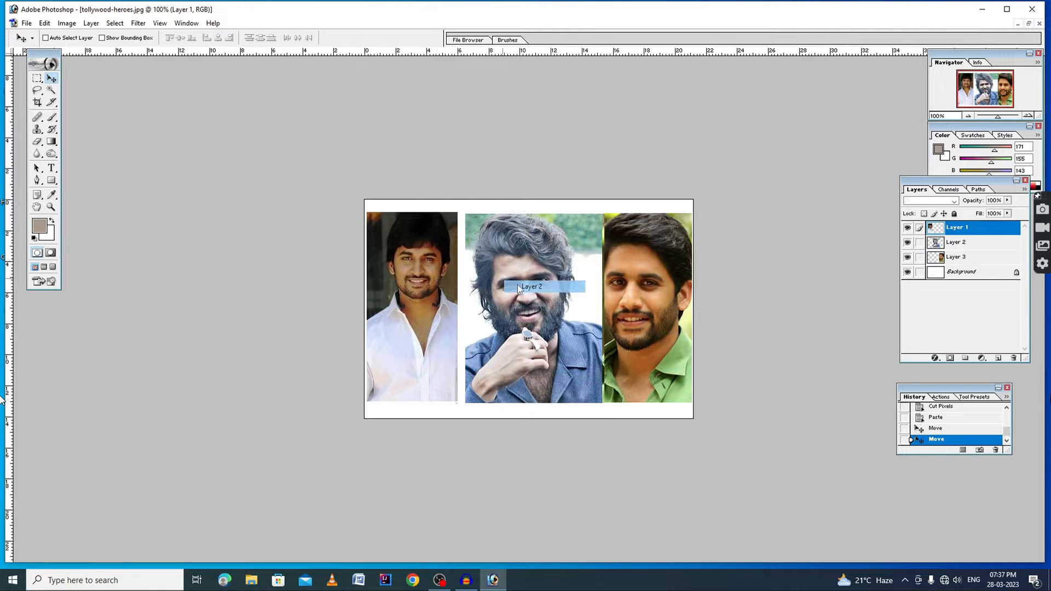
ctrl+click(517, 285)
drag(518, 285, 514, 283)
Step: Select the right portrait's layer and the left portrait's layer in turn to check which layer holds each one
right_click(632, 254)
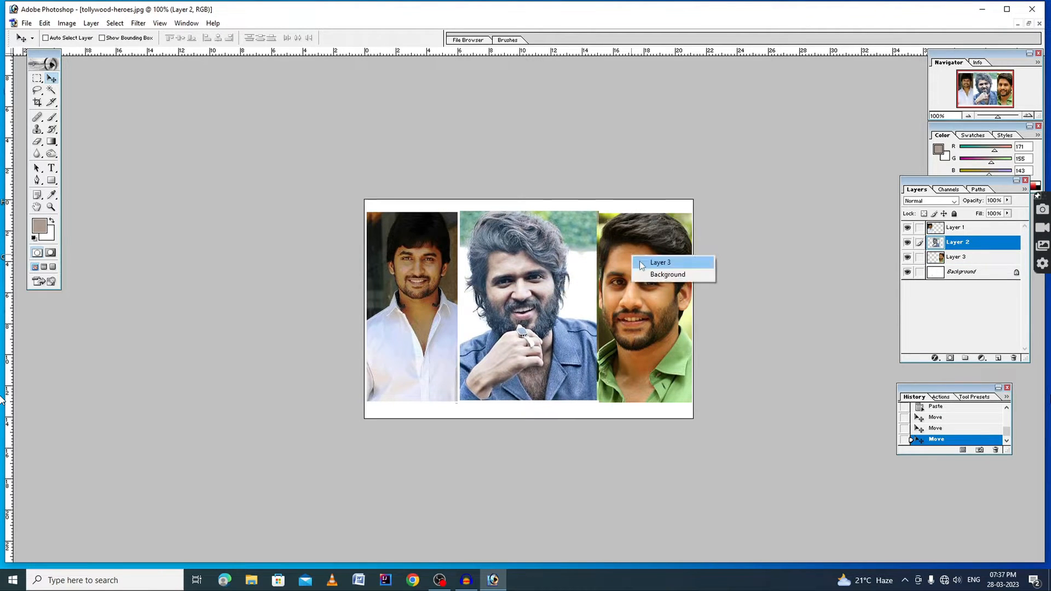
click(649, 264)
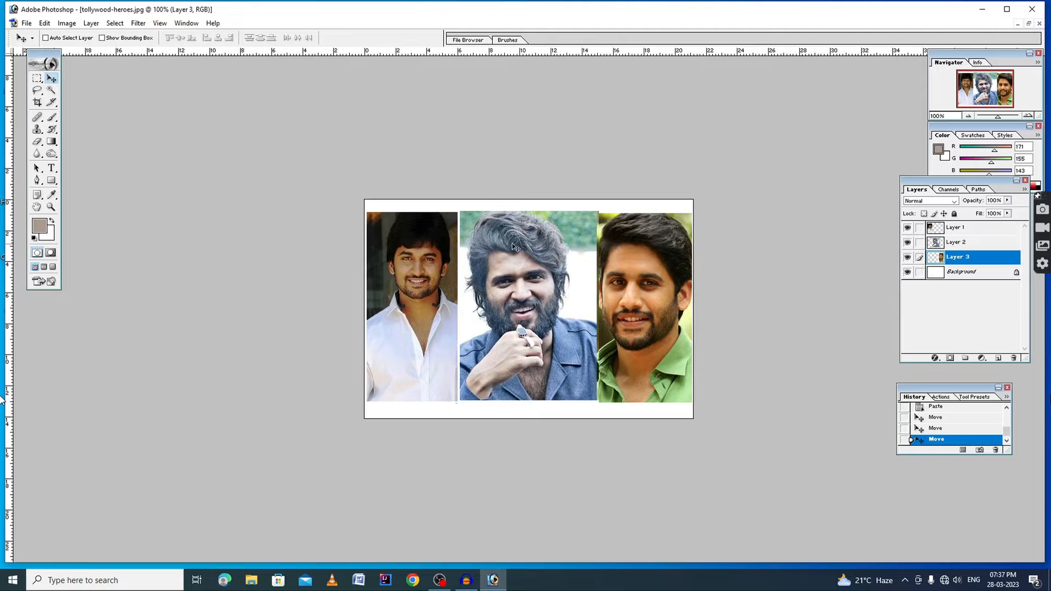
right_click(433, 257)
click(441, 263)
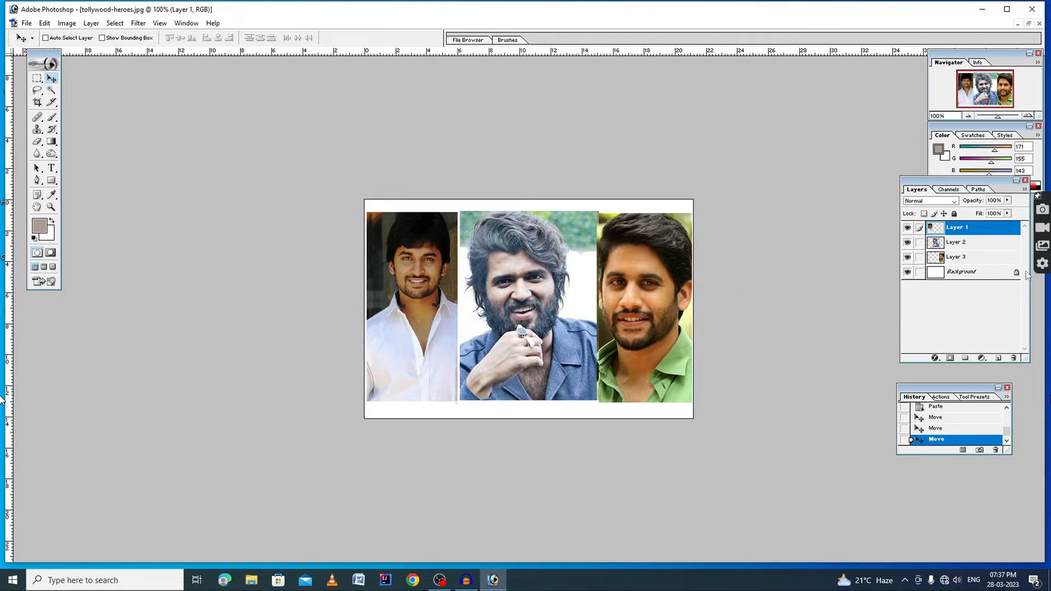
Step: Add a Levels adjustment layer directly above the right portrait's Layer 3, with Normal mode and 100% opacity
right_click(647, 301)
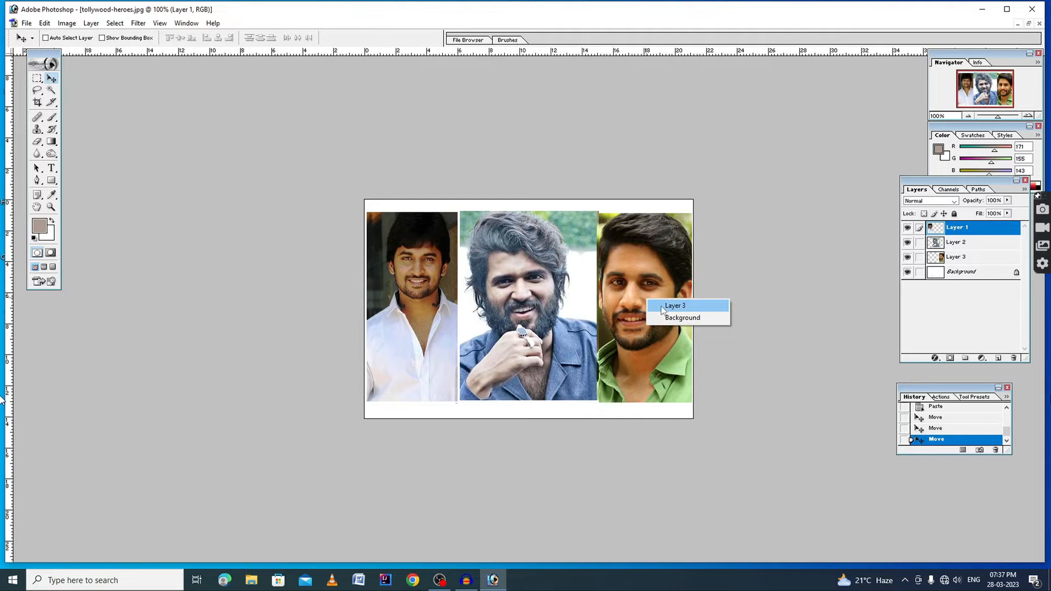
click(662, 308)
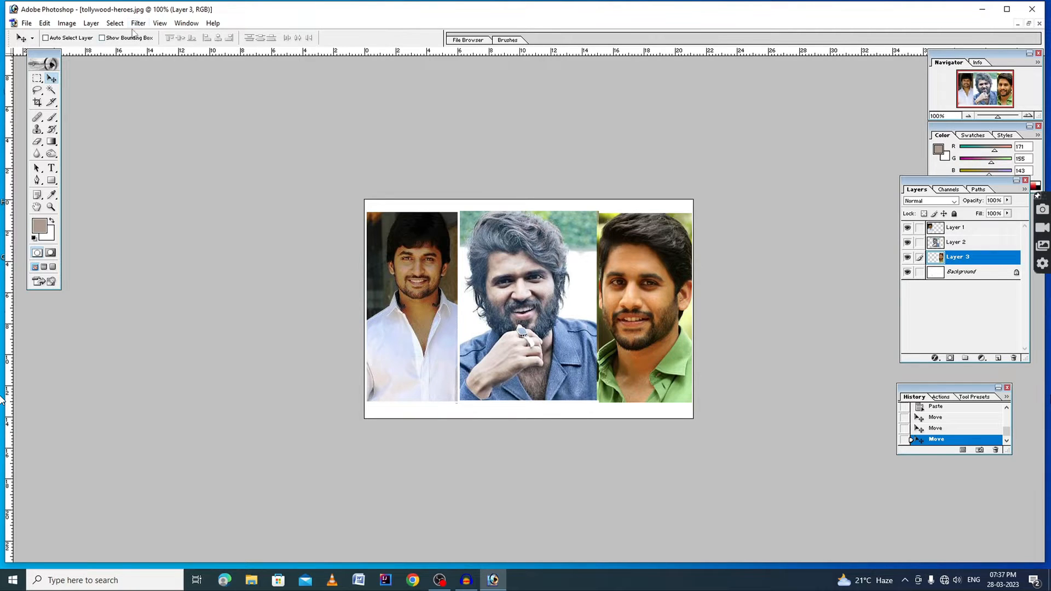
click(92, 23)
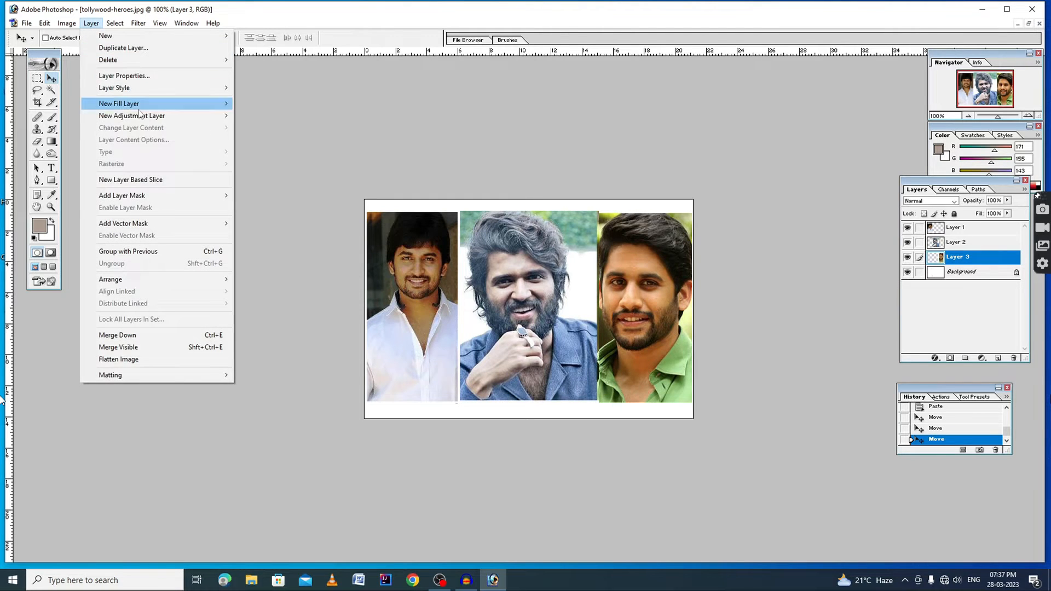
mouse_move(226, 121)
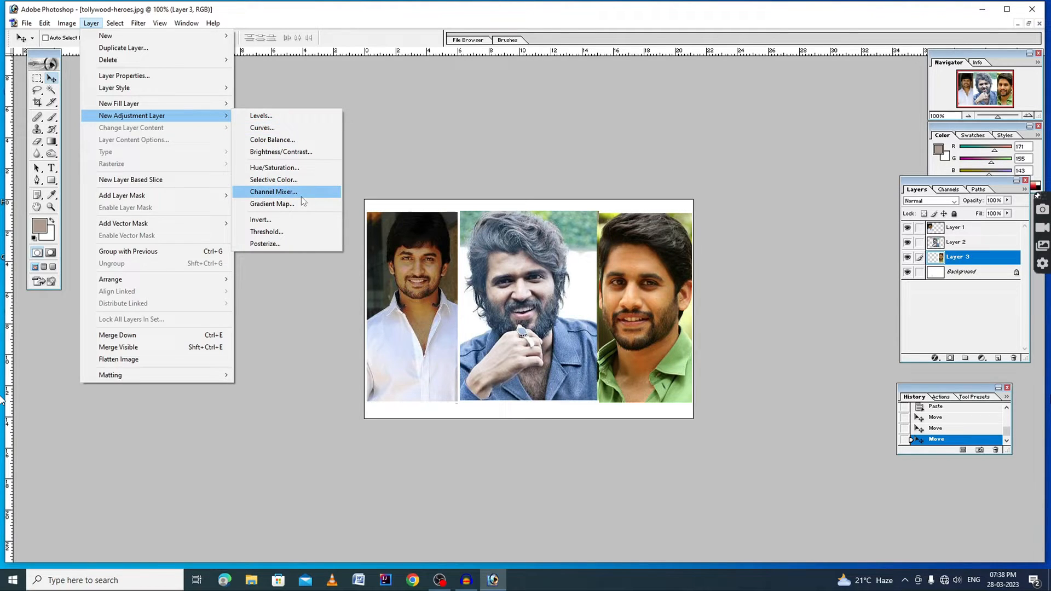
click(284, 117)
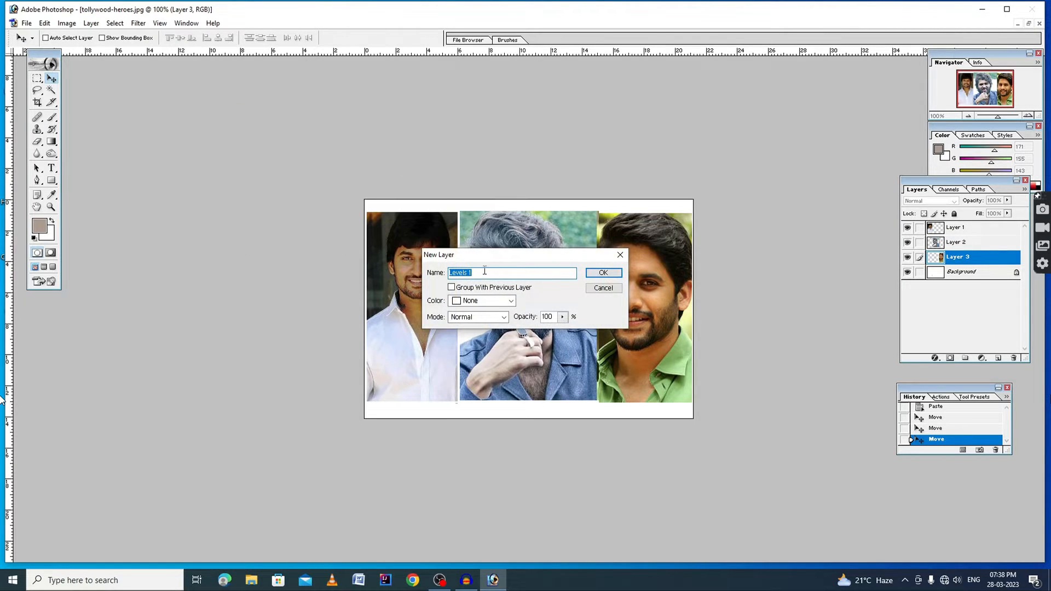
drag(490, 256, 459, 205)
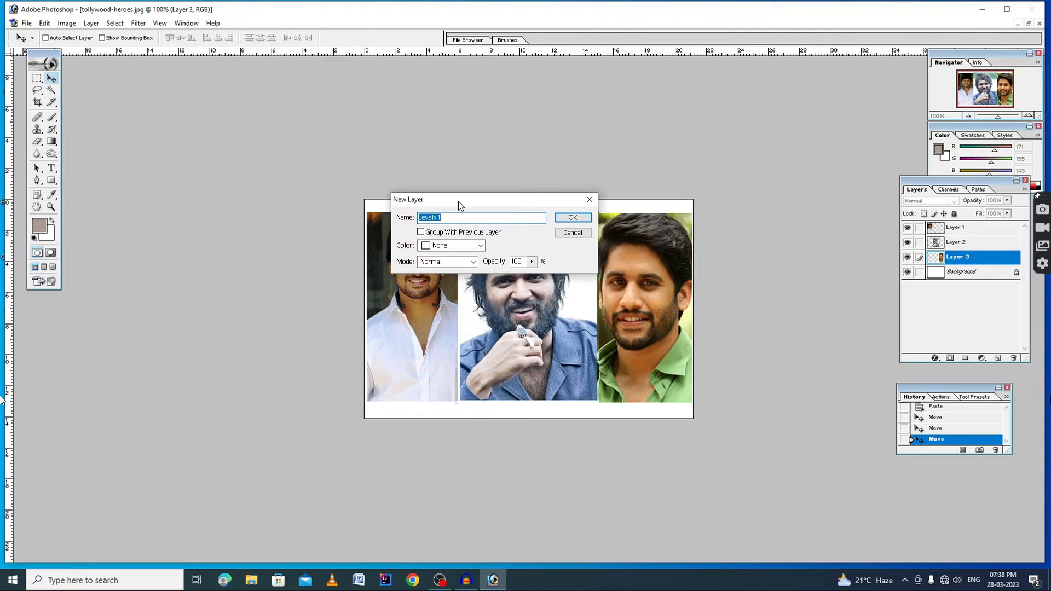
click(573, 218)
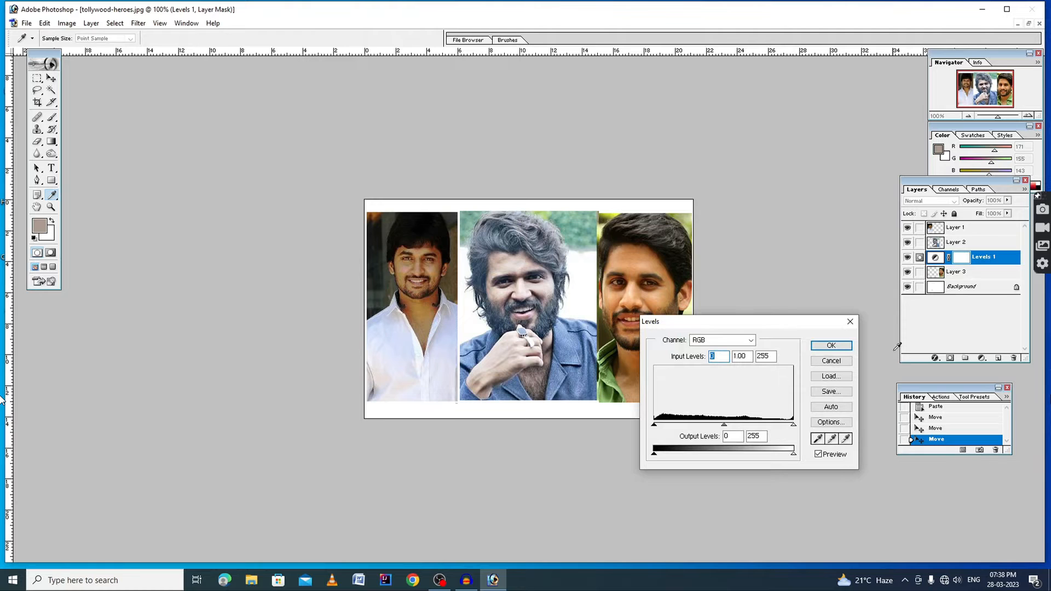
Step: Set the RGB input levels of the right portrait's Levels adjustment to 11 for shadows, about 1.35 for midtones and 243 for highlights
drag(774, 328, 482, 135)
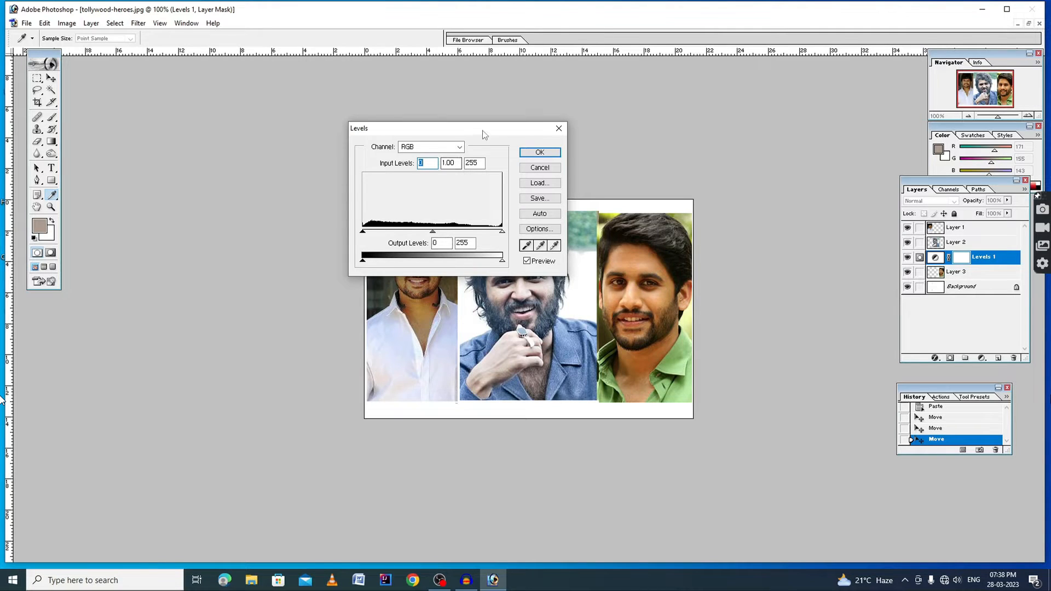
drag(484, 134, 492, 119)
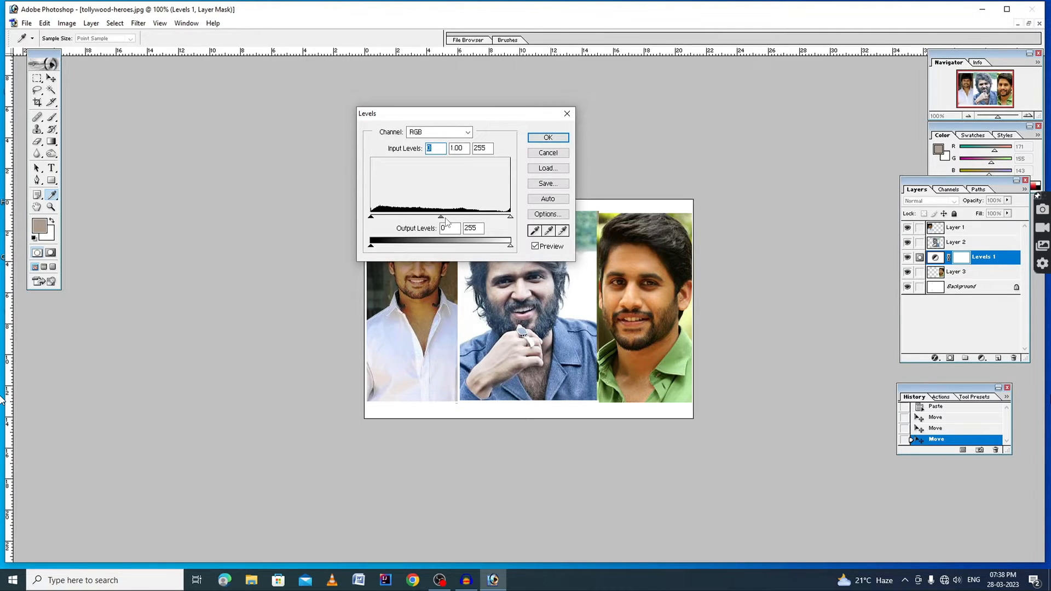
drag(443, 219, 377, 218)
drag(507, 219, 499, 220)
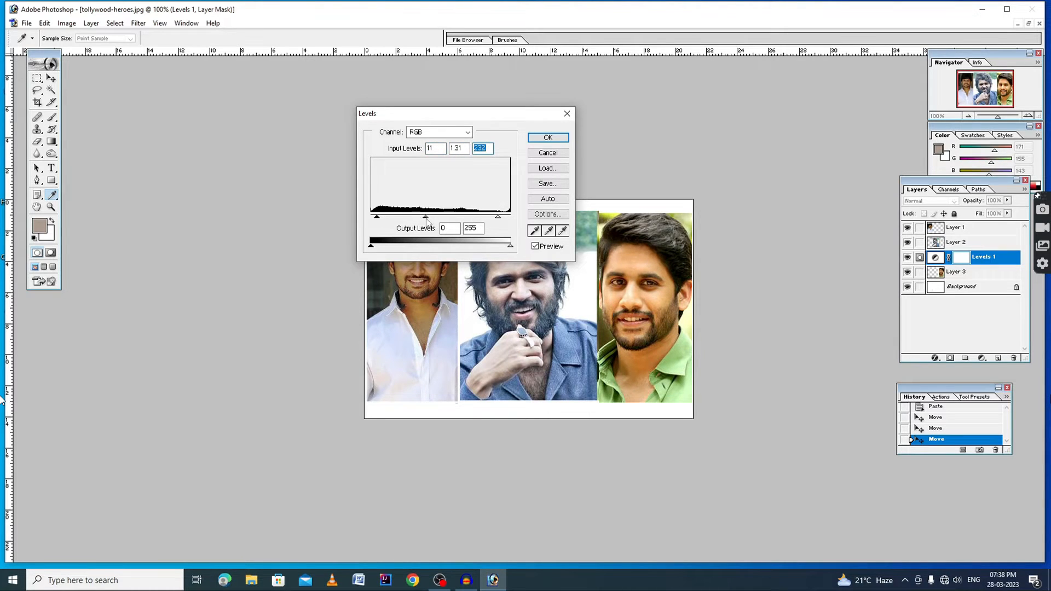
drag(425, 218, 420, 220)
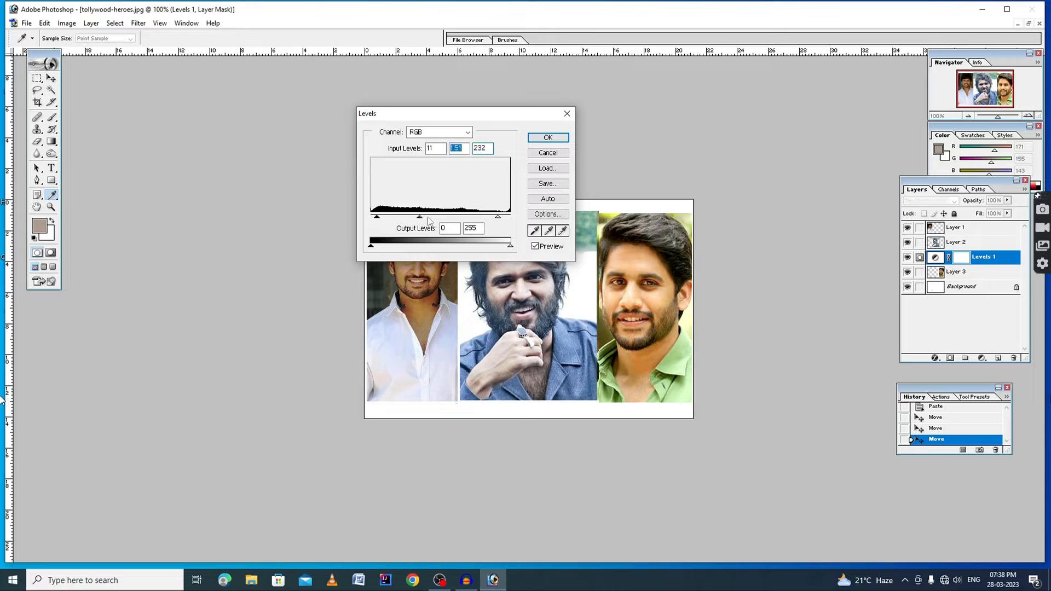
drag(497, 219, 488, 217)
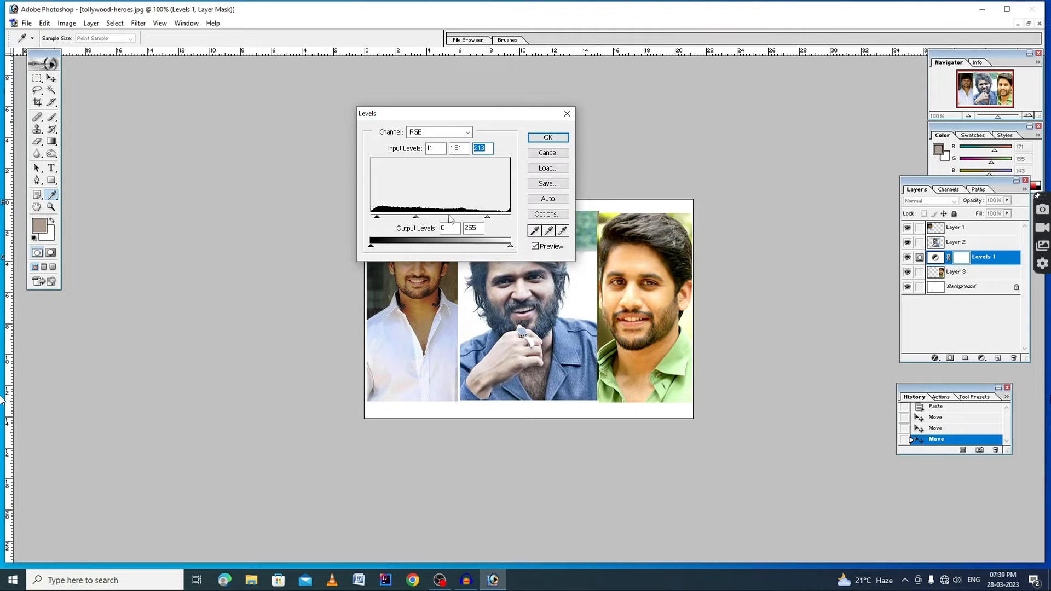
drag(488, 217, 508, 221)
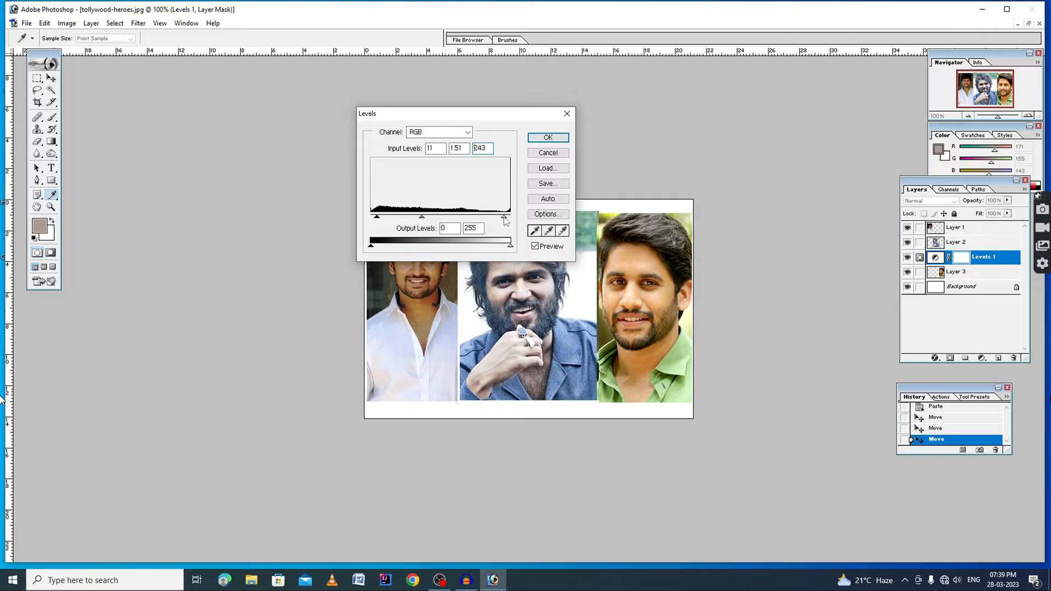
drag(421, 219, 427, 220)
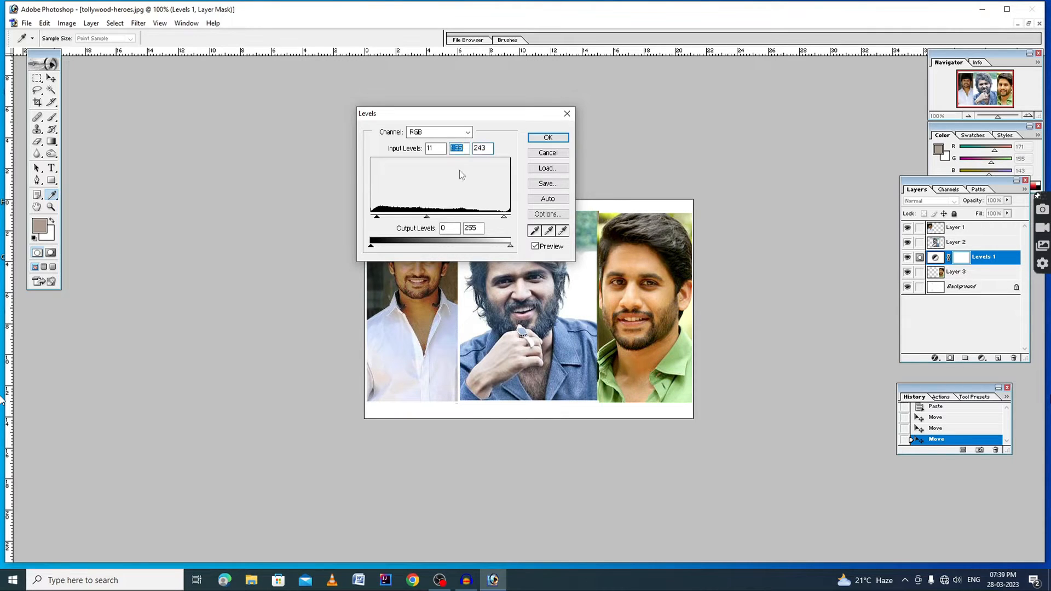
Step: Adjust the Green channel's input levels to about 15 for shadows and about 1.09 for midtones
click(450, 132)
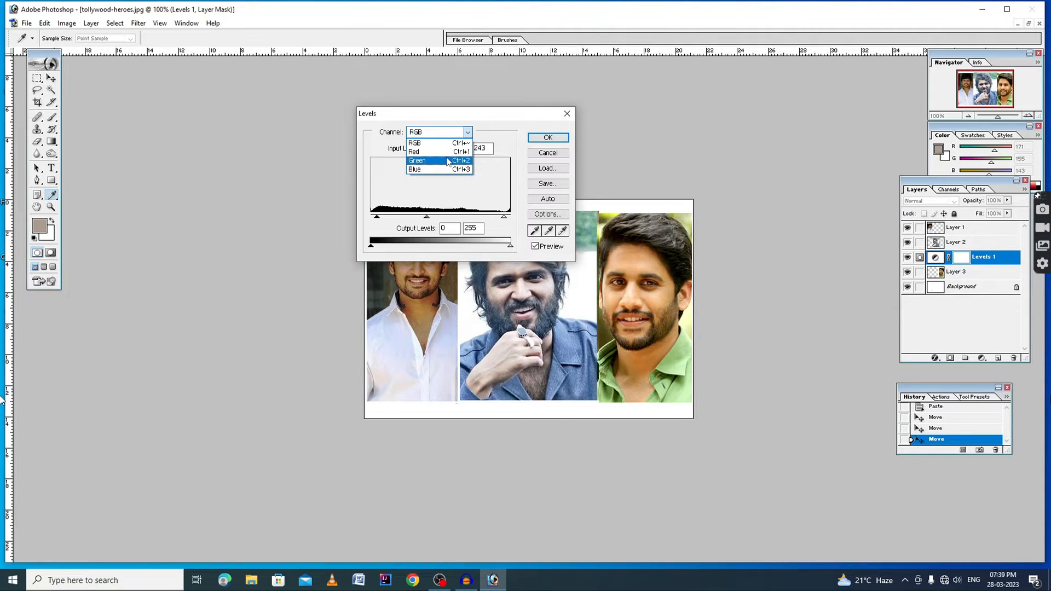
click(448, 161)
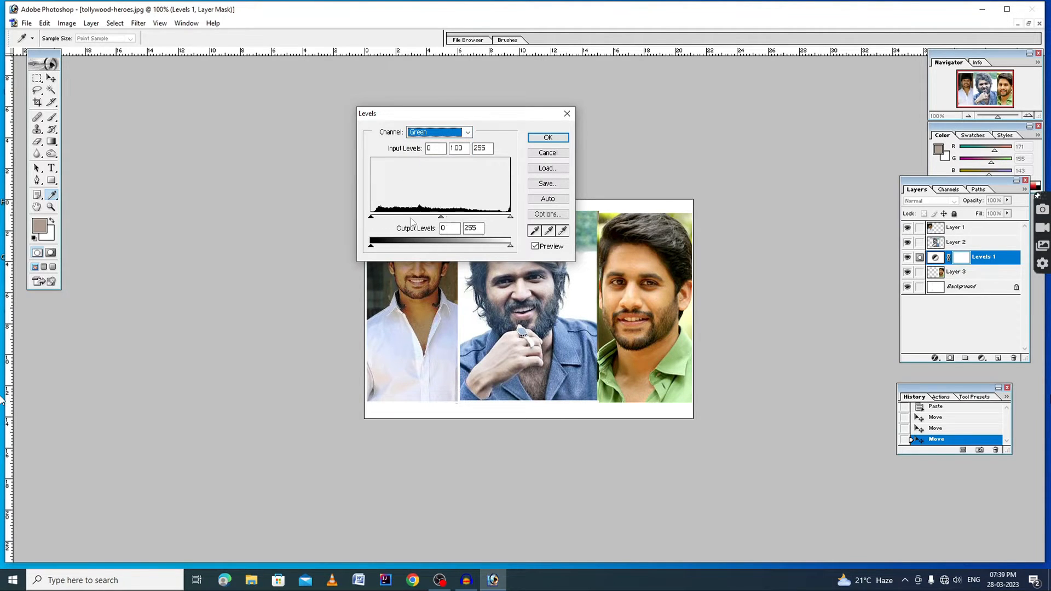
drag(441, 217, 380, 218)
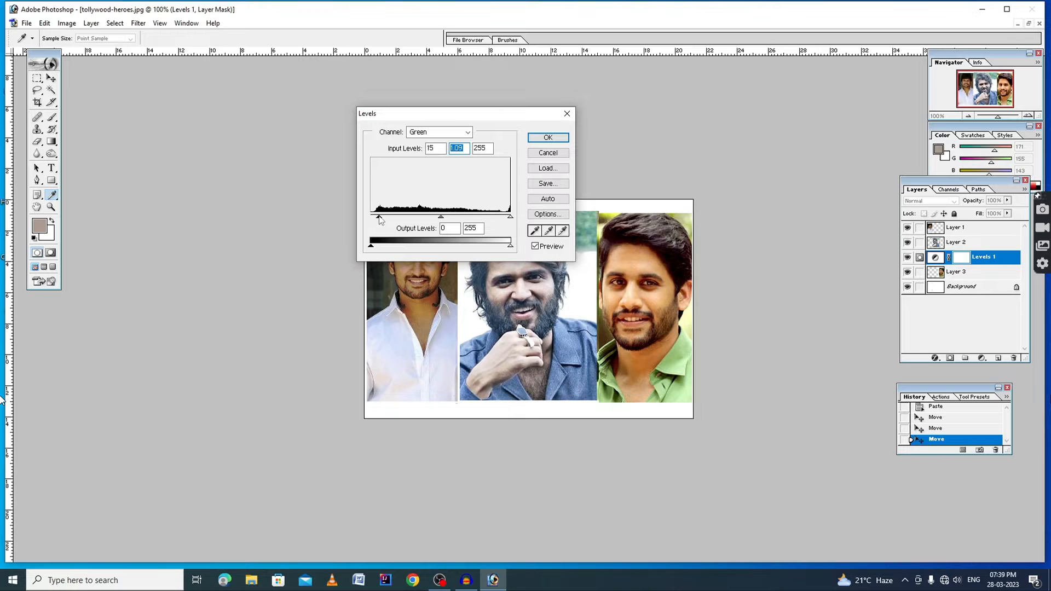
click(377, 218)
drag(443, 217, 439, 218)
Step: Set the Blue channel's midtone input level to about 1.19 and apply the Levels adjustment
click(438, 132)
click(434, 170)
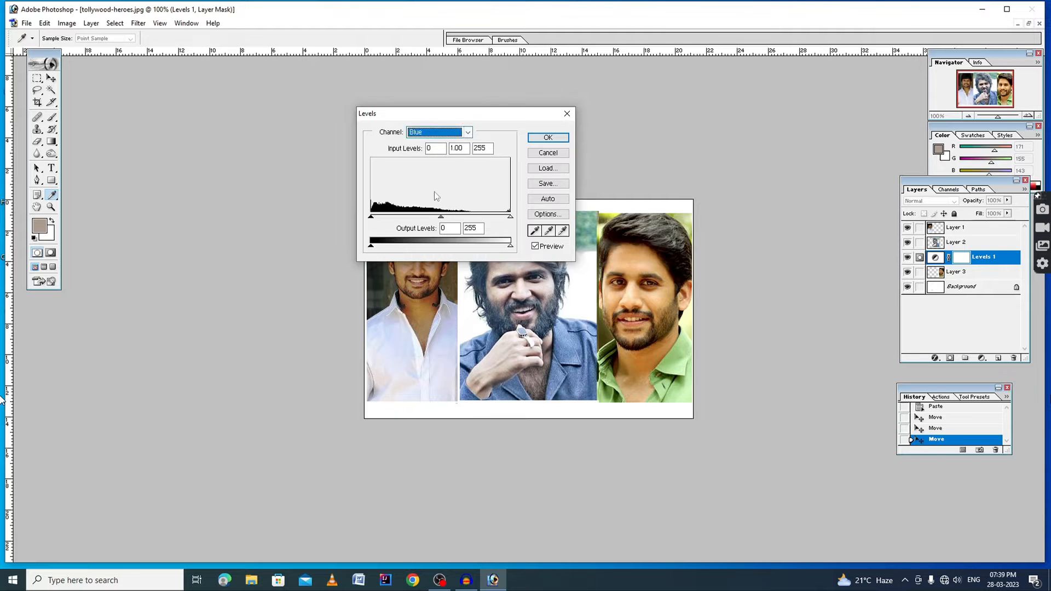
drag(441, 217, 428, 218)
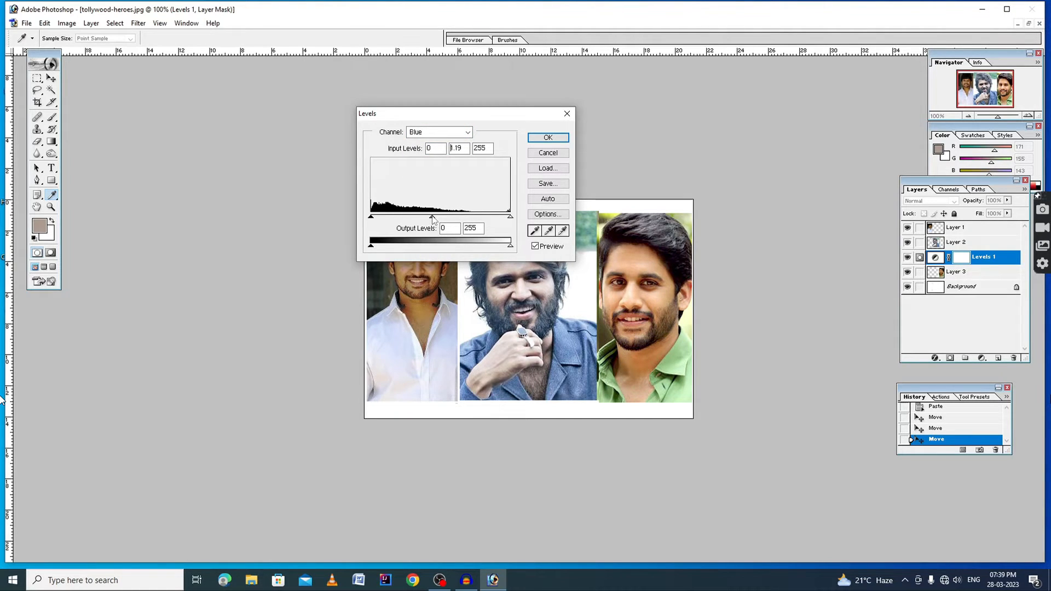
click(433, 217)
click(548, 138)
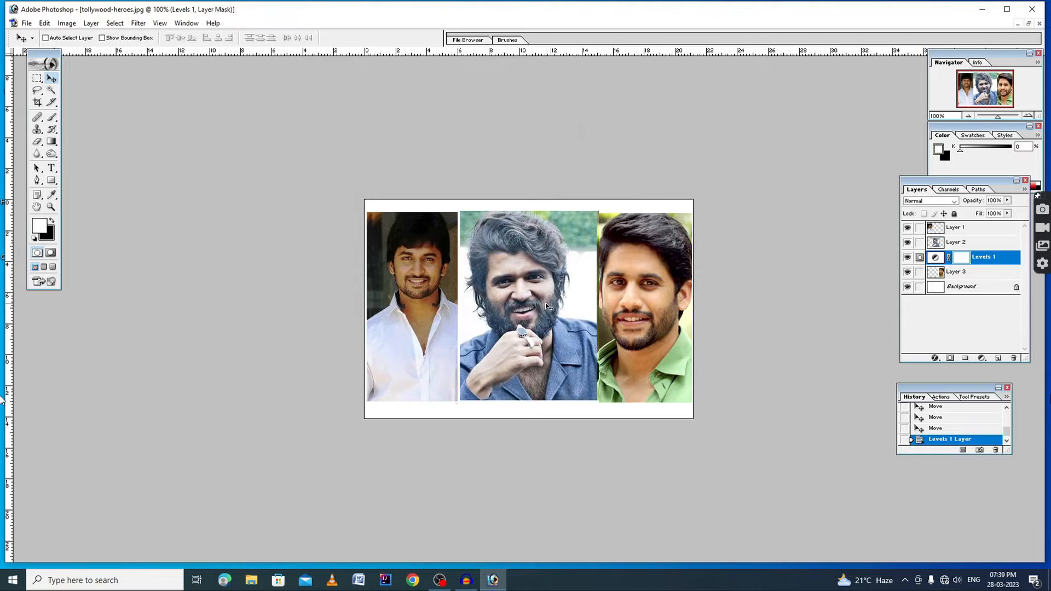
Step: Select the middle portrait's Layer 2 and add a Levels adjustment layer above it
scroll(545, 304, down, 2)
scroll(584, 316, up, 9)
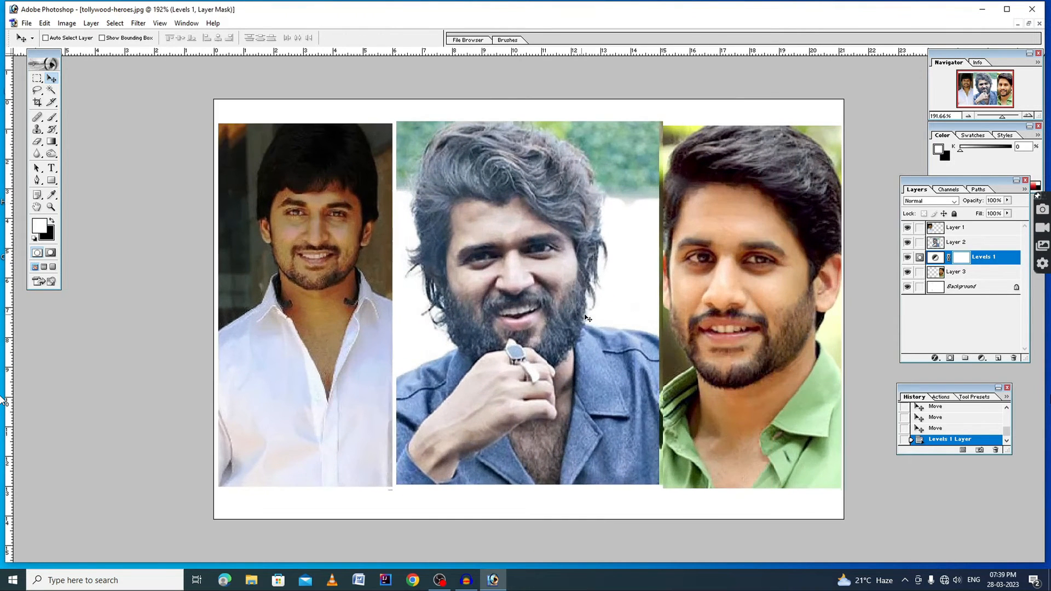
right_click(547, 285)
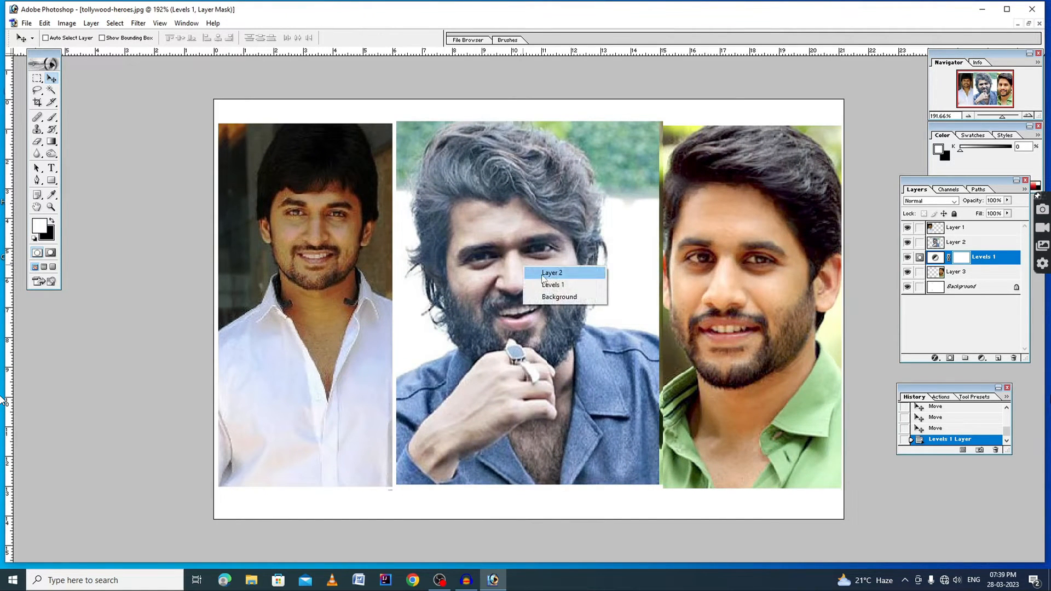
click(543, 277)
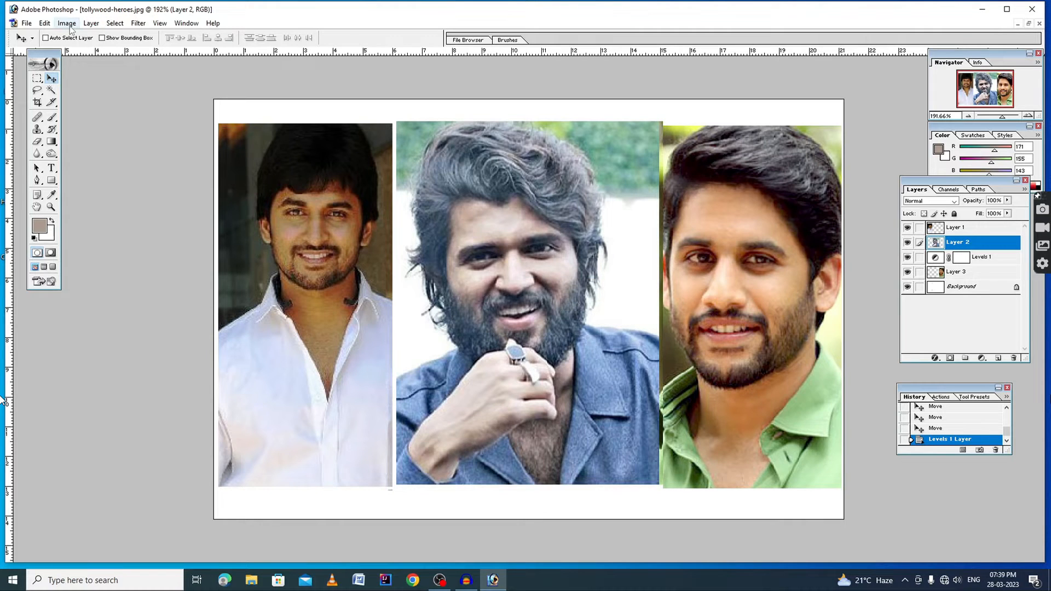
click(90, 24)
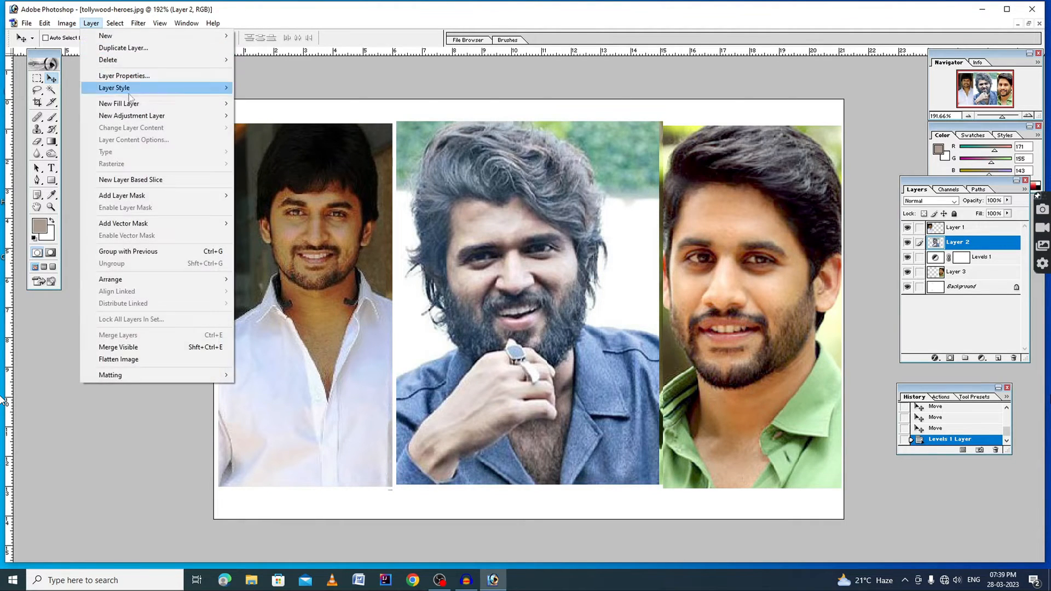
mouse_move(150, 120)
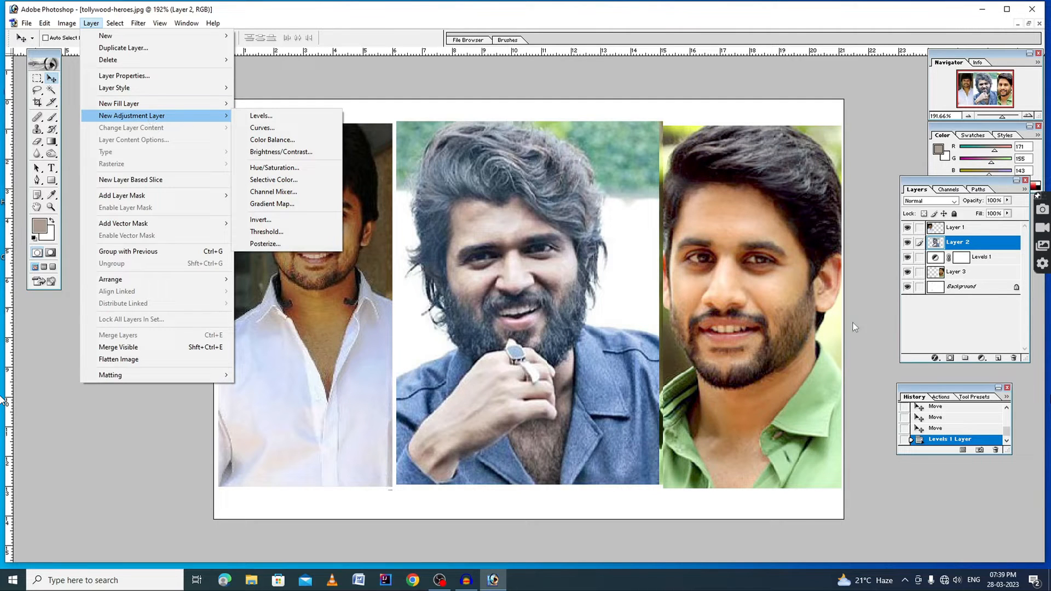
click(983, 360)
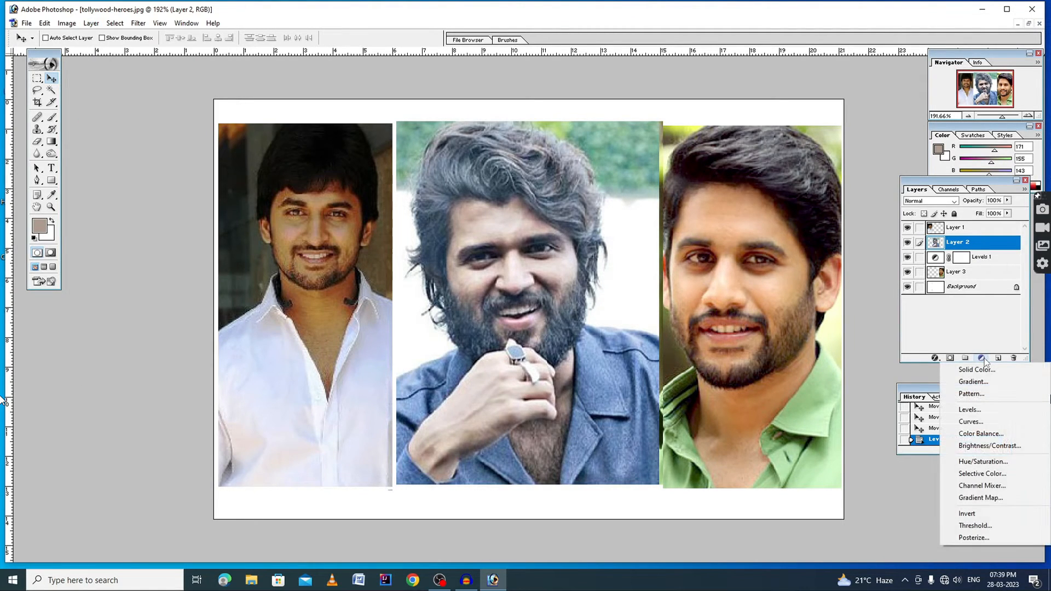
click(968, 410)
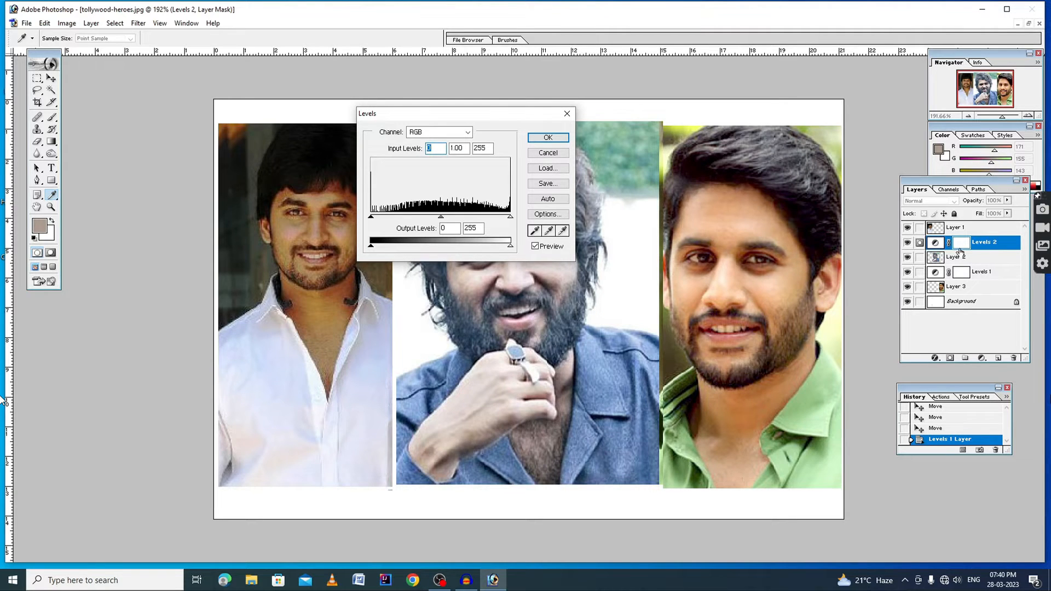
Step: Set the RGB input levels of the middle portrait's Levels adjustment to 19 for shadows, 1.26 for midtones and 246 for highlights
drag(501, 115, 781, 253)
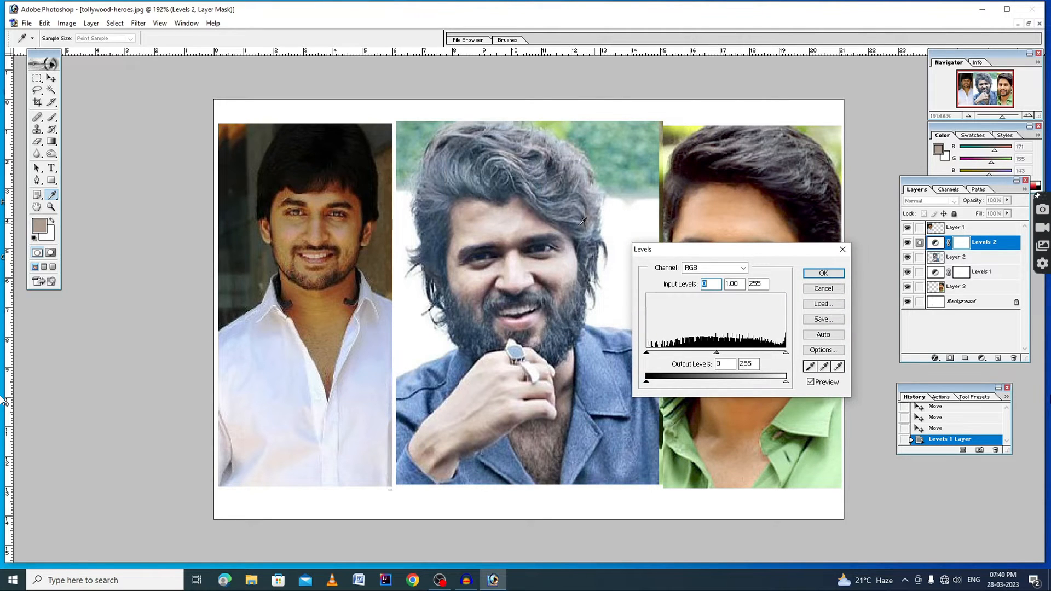
drag(717, 352, 706, 356)
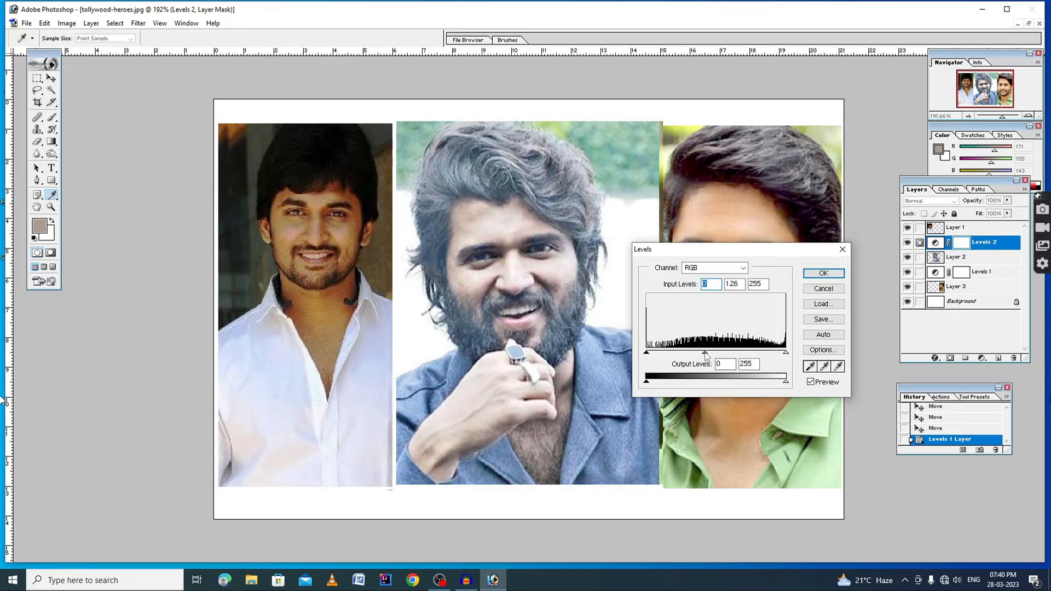
double_click(733, 284)
drag(751, 253, 392, 270)
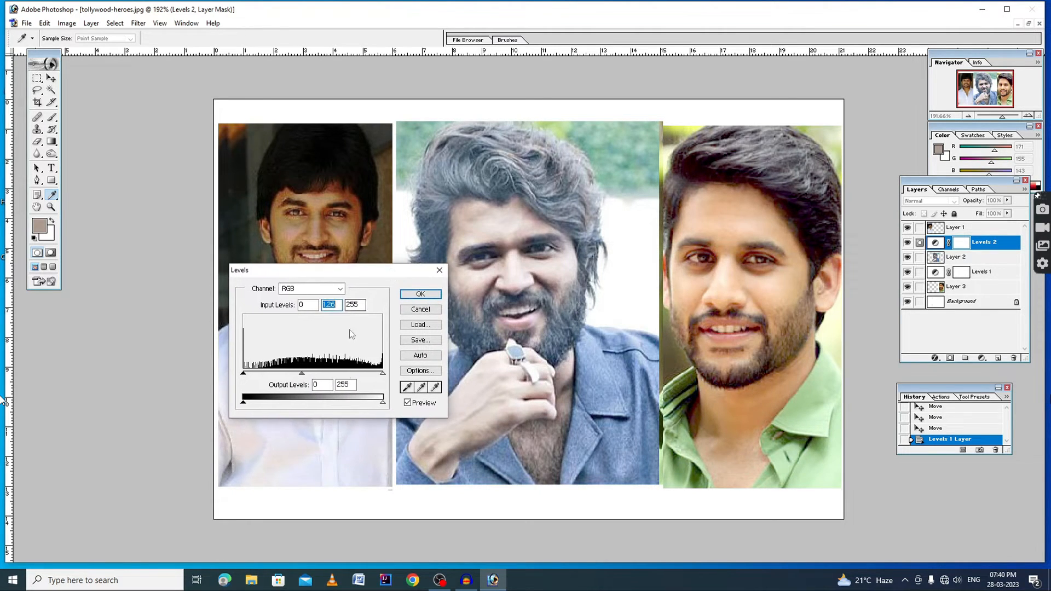
drag(244, 374, 253, 374)
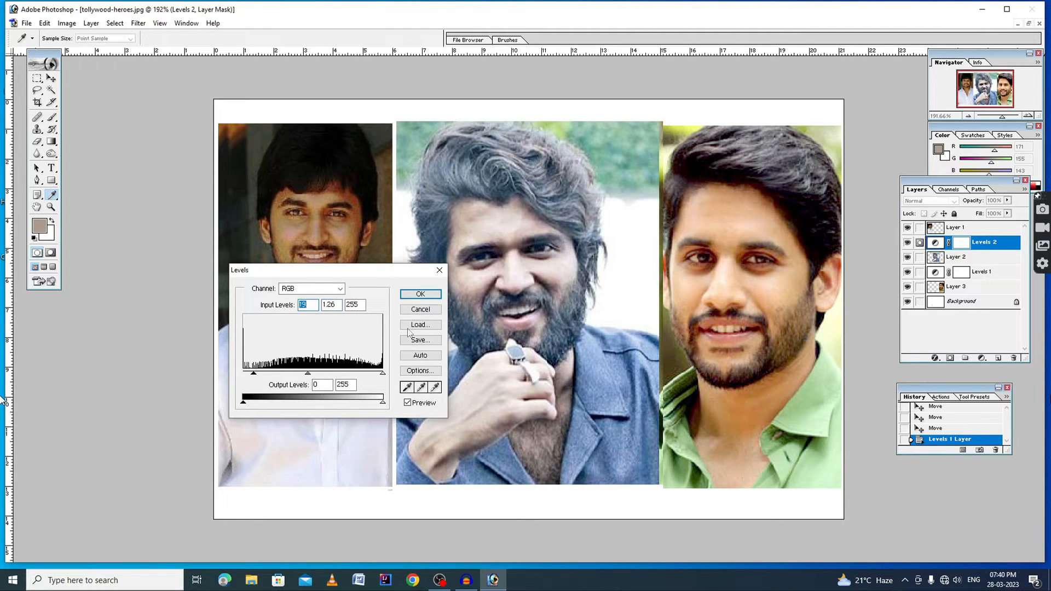
click(378, 374)
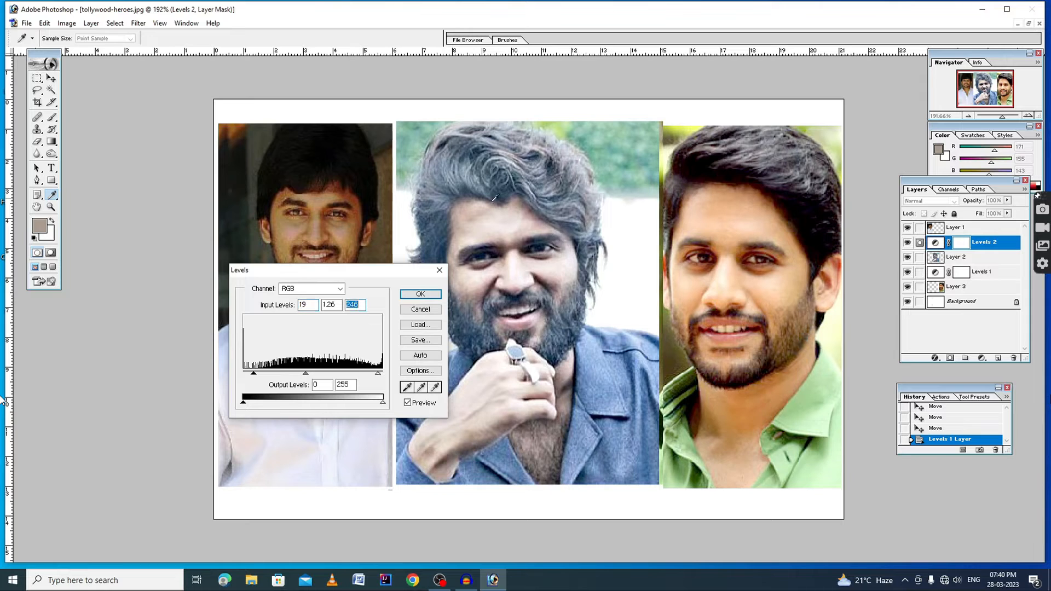
Step: Set the Red channel's input levels to 22 for shadows and 1.56 for midtones
click(339, 289)
click(296, 308)
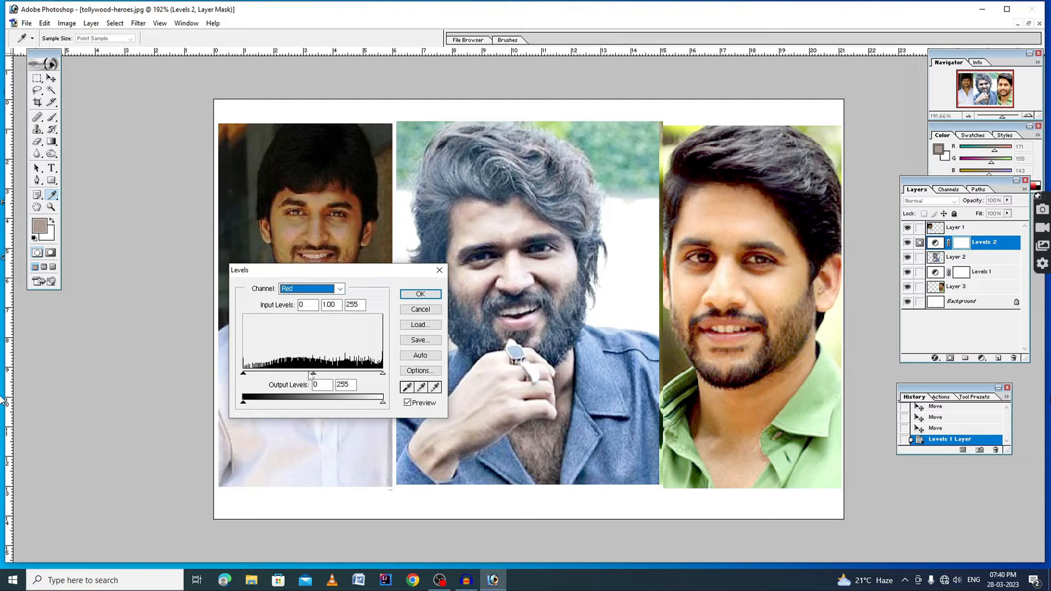
drag(312, 373, 256, 376)
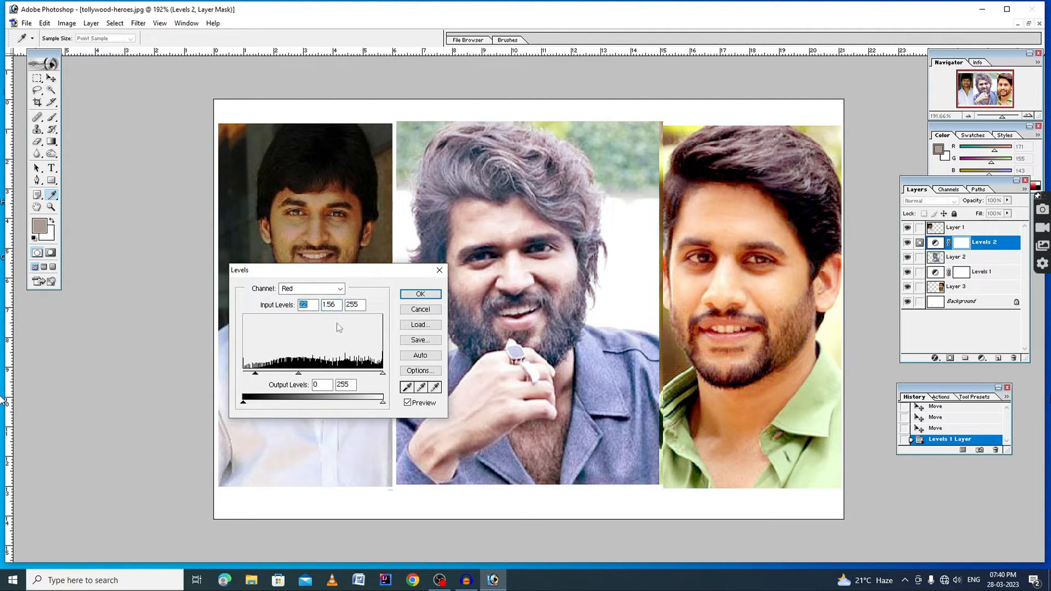
Step: Raise the shadow and midtone input levels of the Green channel in the middle portrait's Levels adjustment
click(323, 289)
click(317, 317)
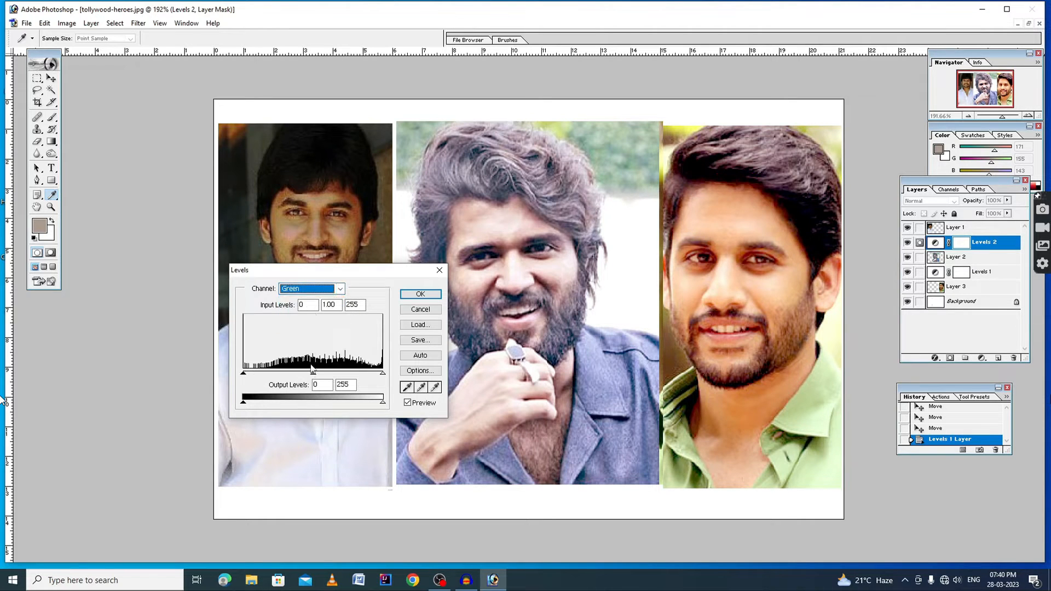
drag(313, 375, 262, 375)
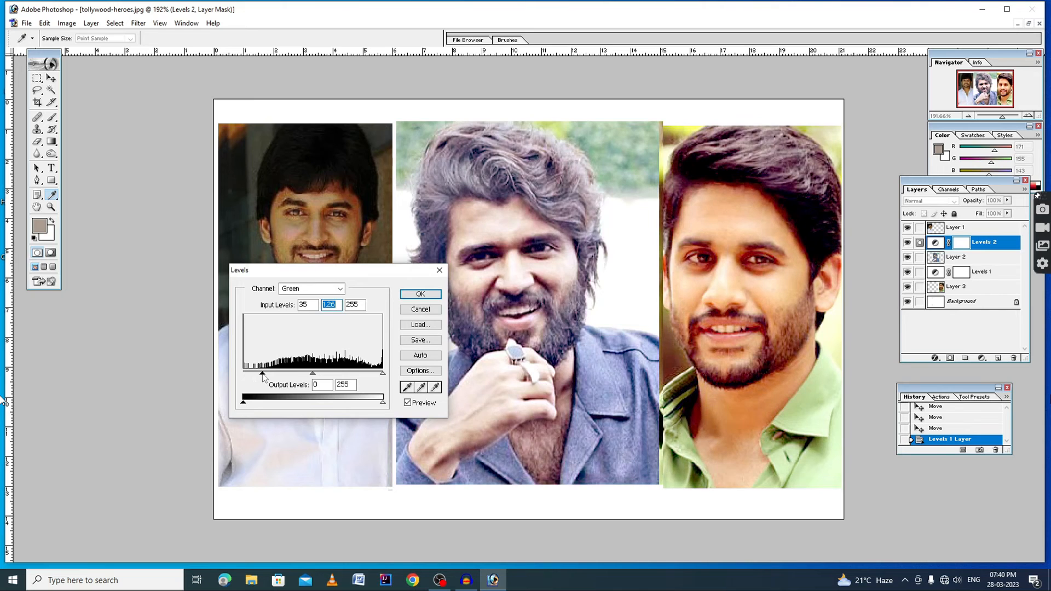
Step: Set the Blue channel's input levels to 31 for shadows and about 1.18 for midtones, and apply the Levels adjustment
click(311, 288)
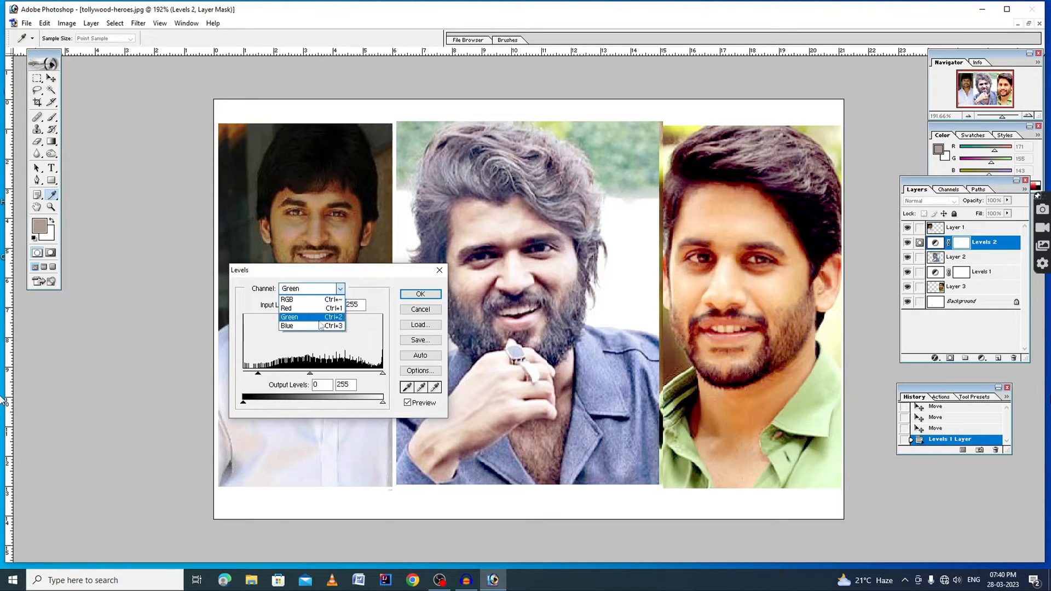
click(314, 327)
drag(244, 374, 315, 374)
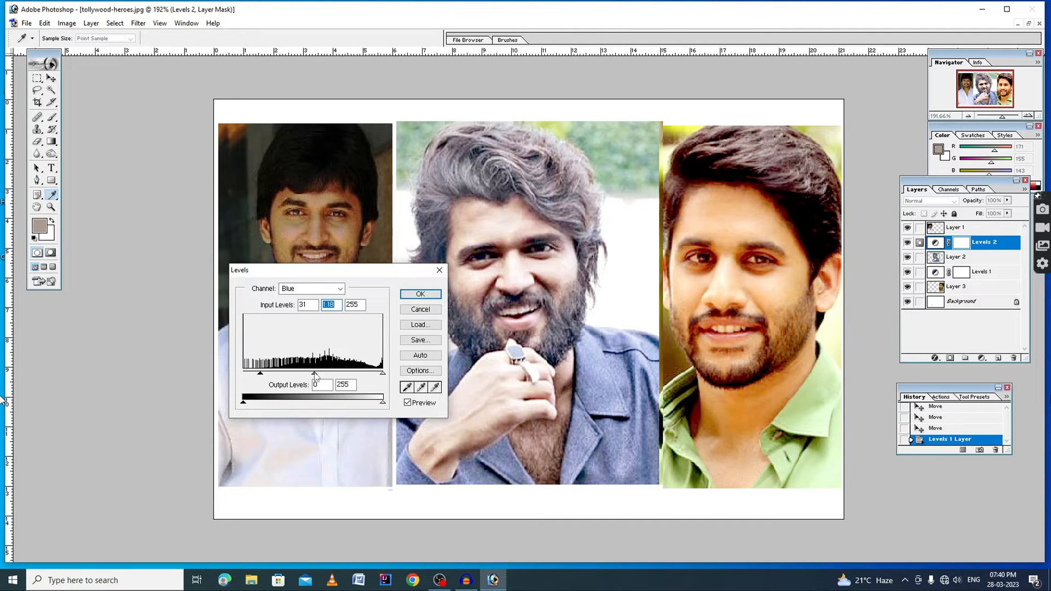
click(422, 295)
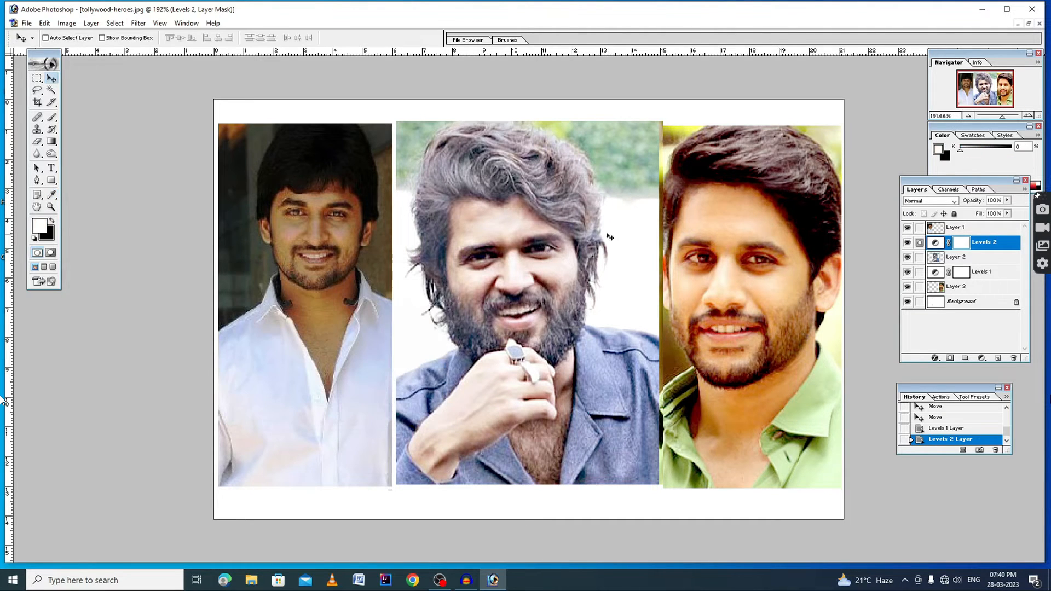
right_click(552, 227)
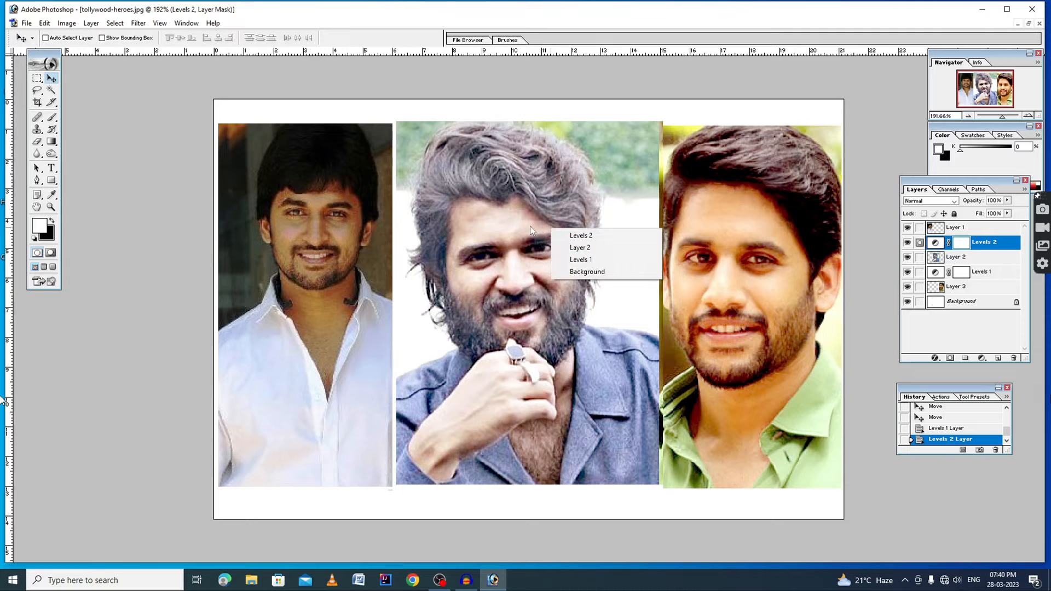
right_click(530, 226)
click(638, 236)
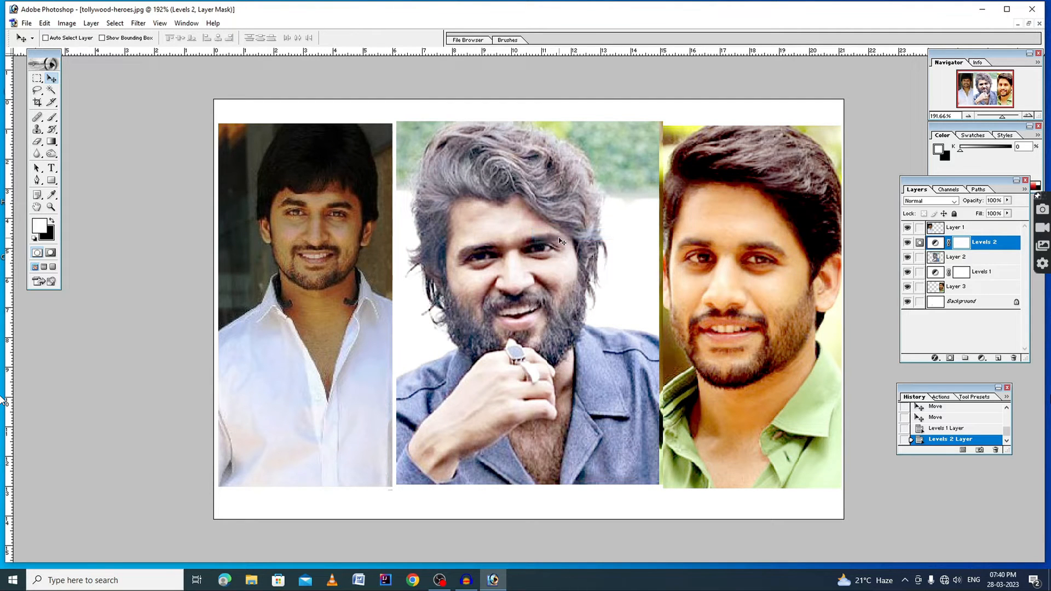
Step: Load the transparency of the middle portrait's Layer 2 as a selection and invert it
click(940, 260)
right_click(940, 259)
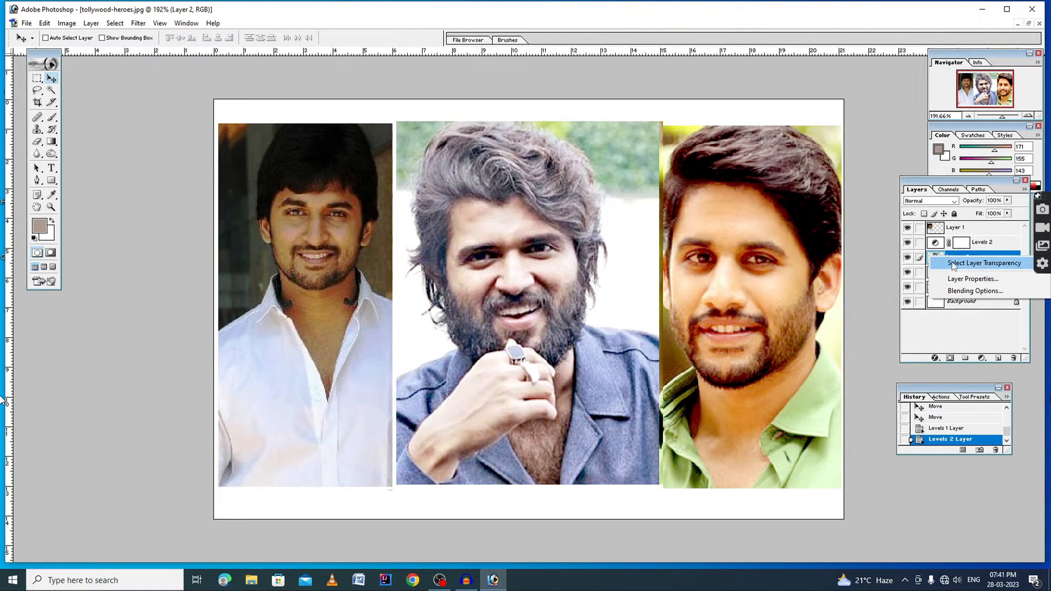
click(953, 265)
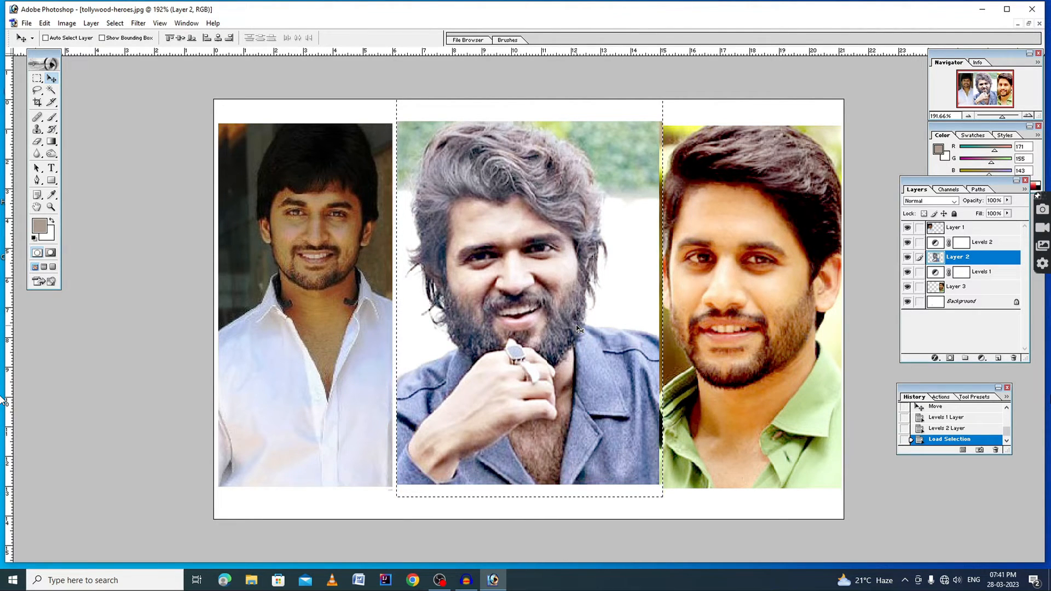
key(ctrl+shift+i)
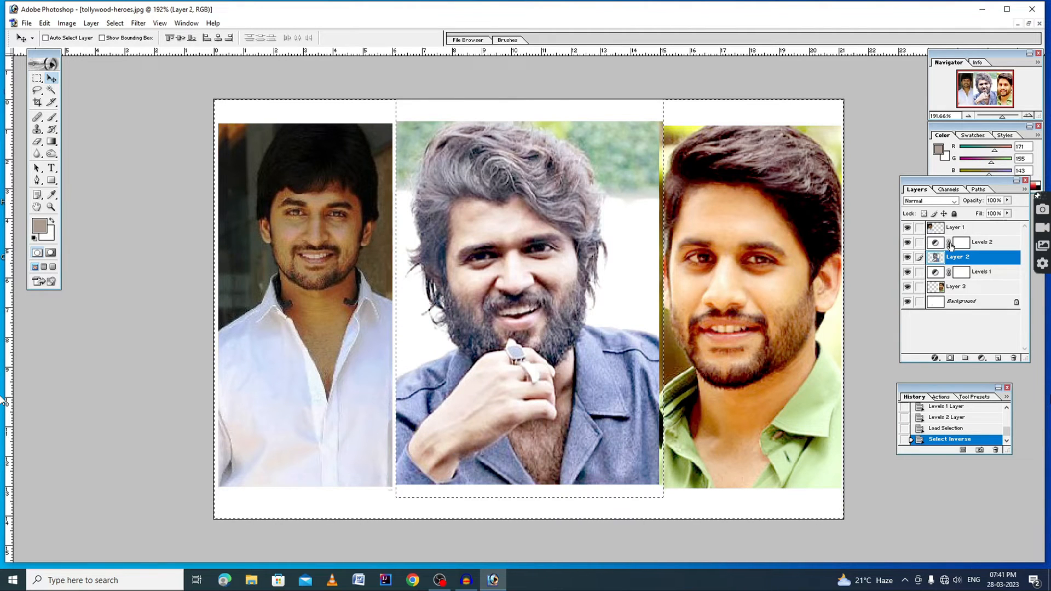
Step: Clear the selected area on the Levels 2 layer mask so the adjustment affects only the middle portrait, and deselect
click(962, 244)
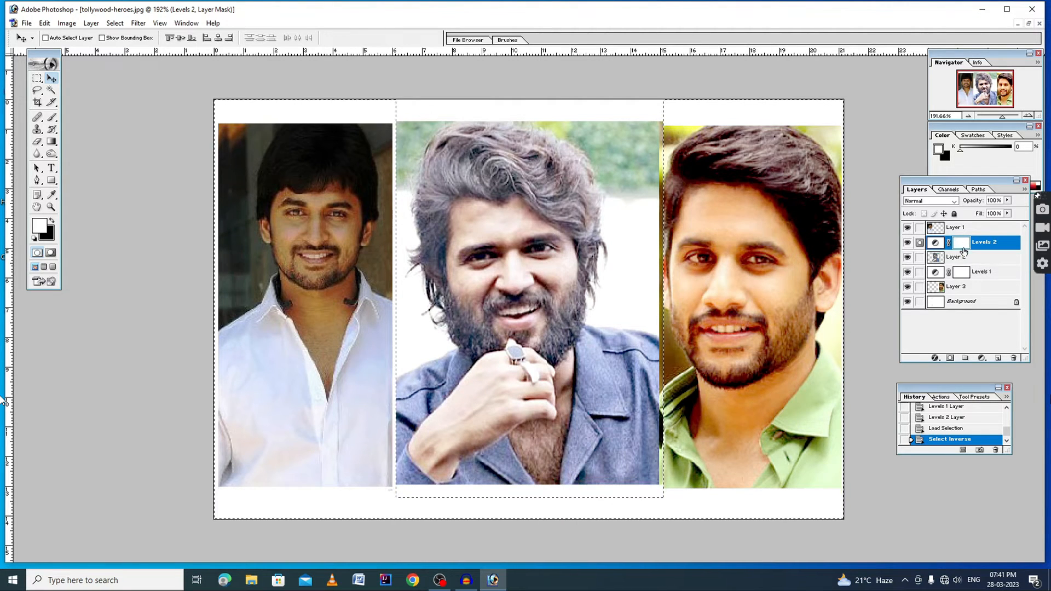
key(Delete)
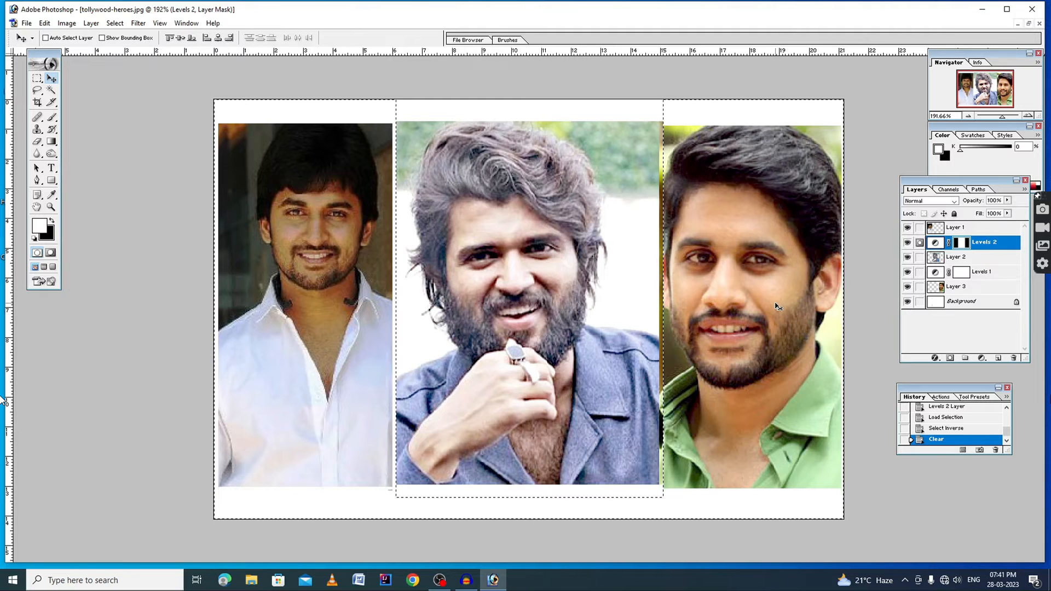
key(ctrl+d)
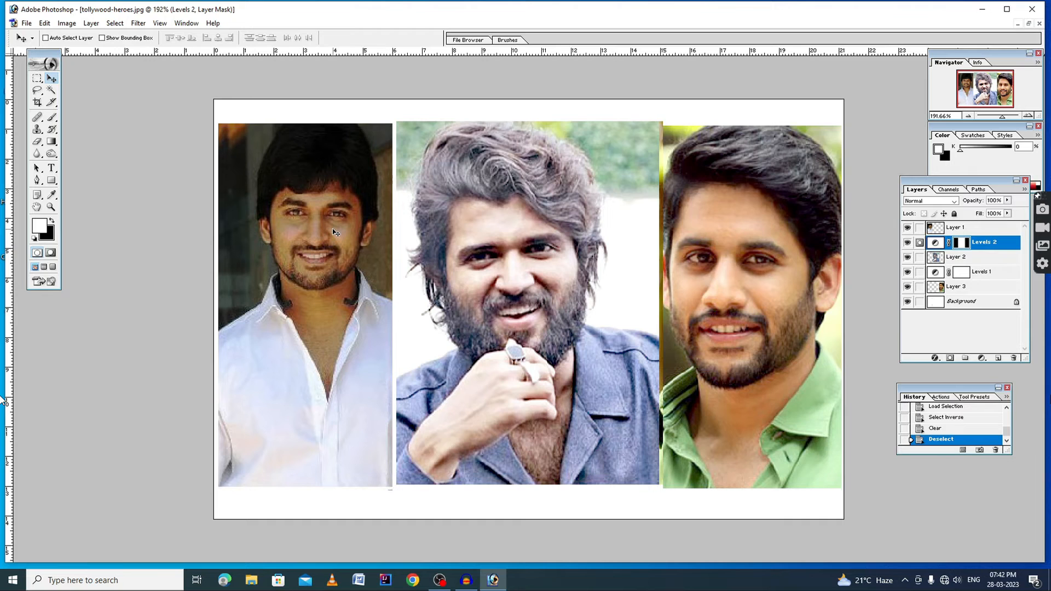
Step: Select the left portrait's Layer 1, add a Levels adjustment layer above it, and move the Levels dialog clear of that portrait
right_click(340, 216)
click(356, 225)
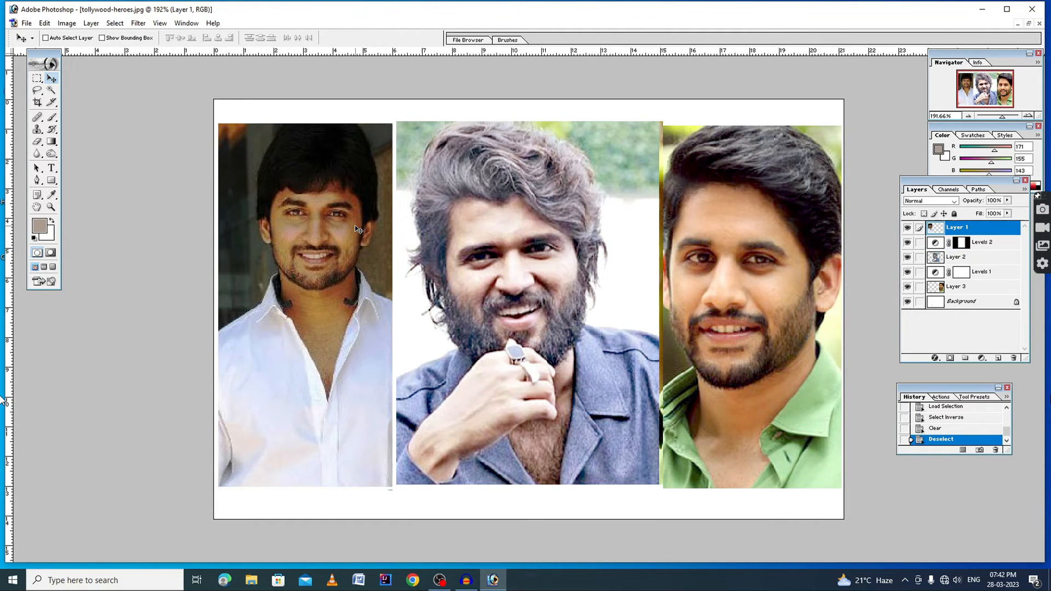
click(984, 359)
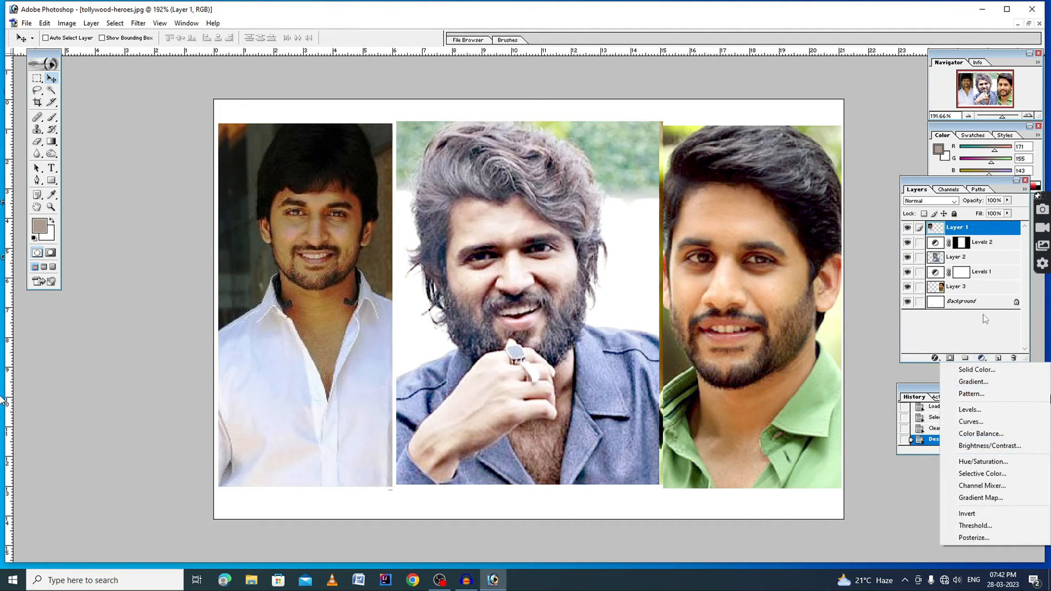
click(981, 414)
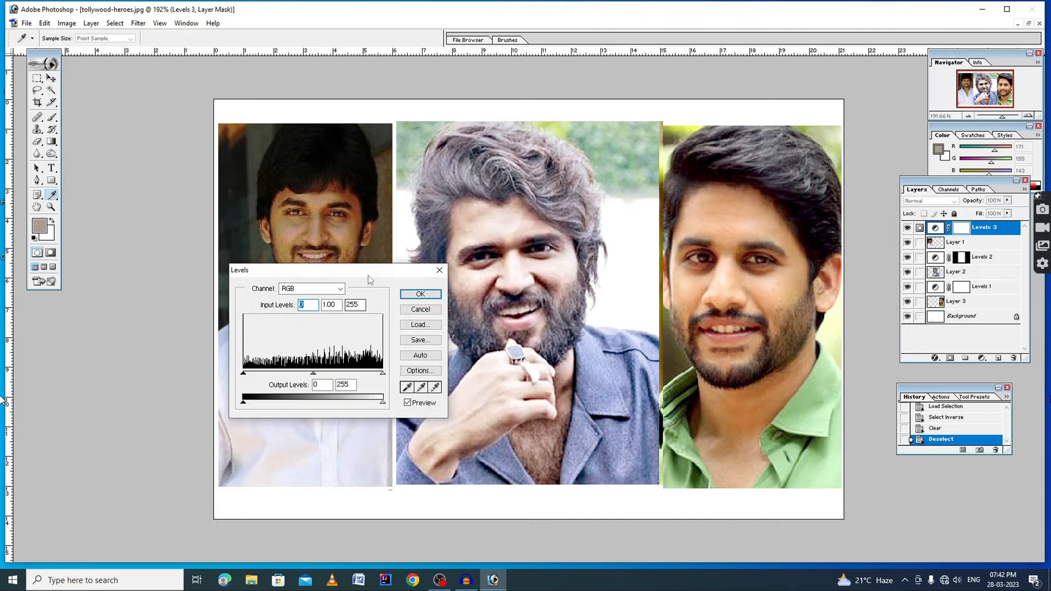
drag(369, 281, 689, 215)
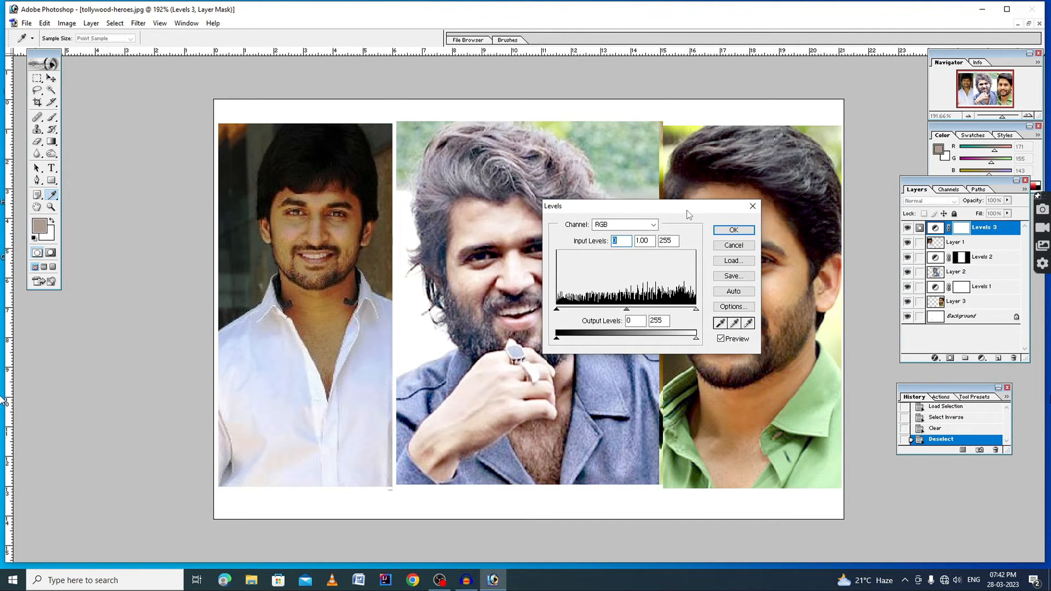
click(91, 24)
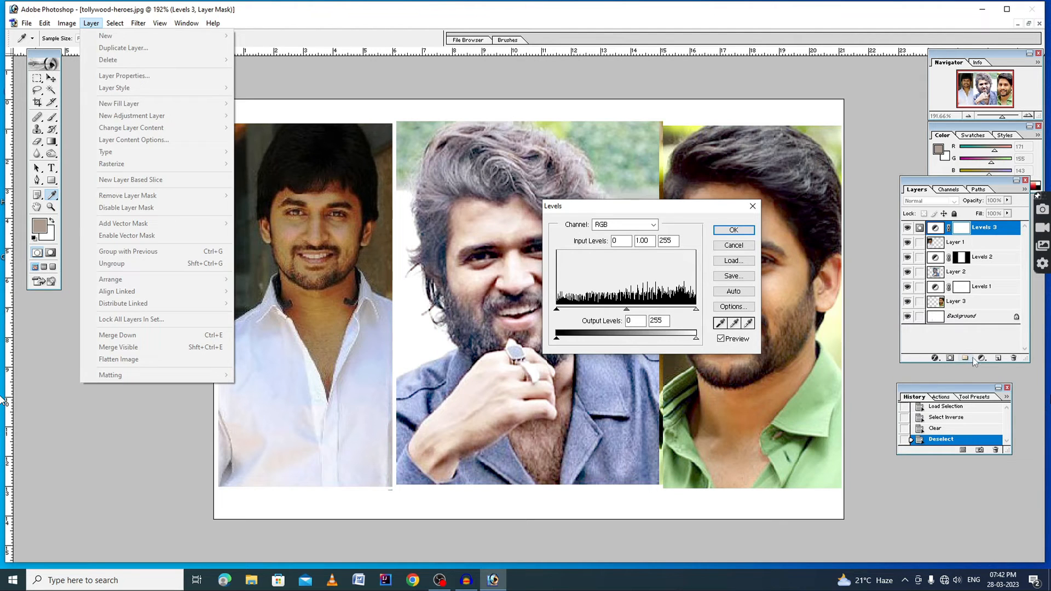
click(646, 212)
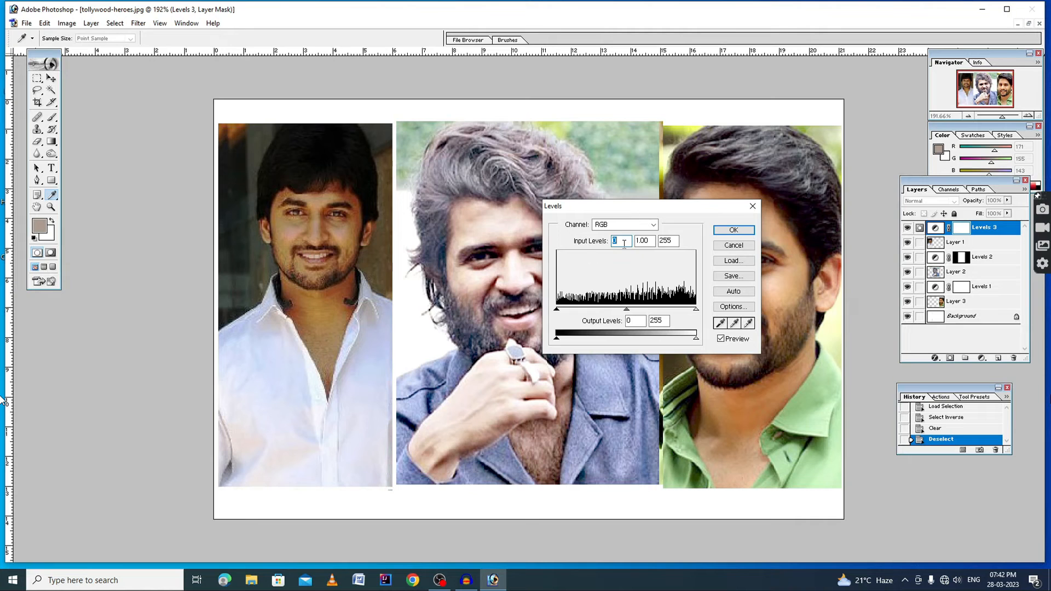
Step: Set the RGB input levels of the left portrait's Levels adjustment to 11 for shadows, about 1.34 for midtones and 243 for highlights
drag(618, 207, 560, 204)
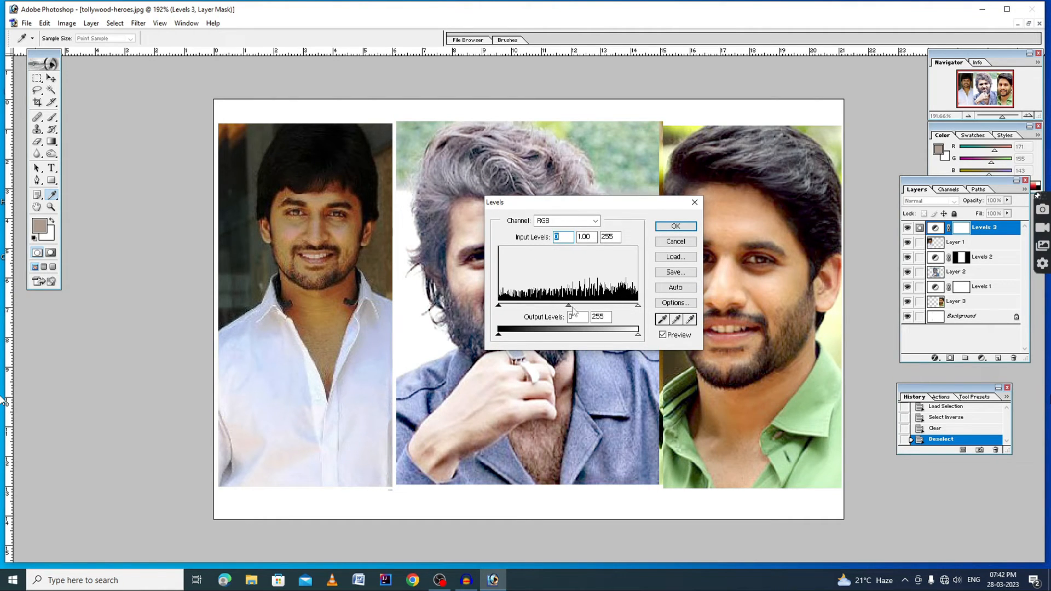
drag(569, 310, 550, 310)
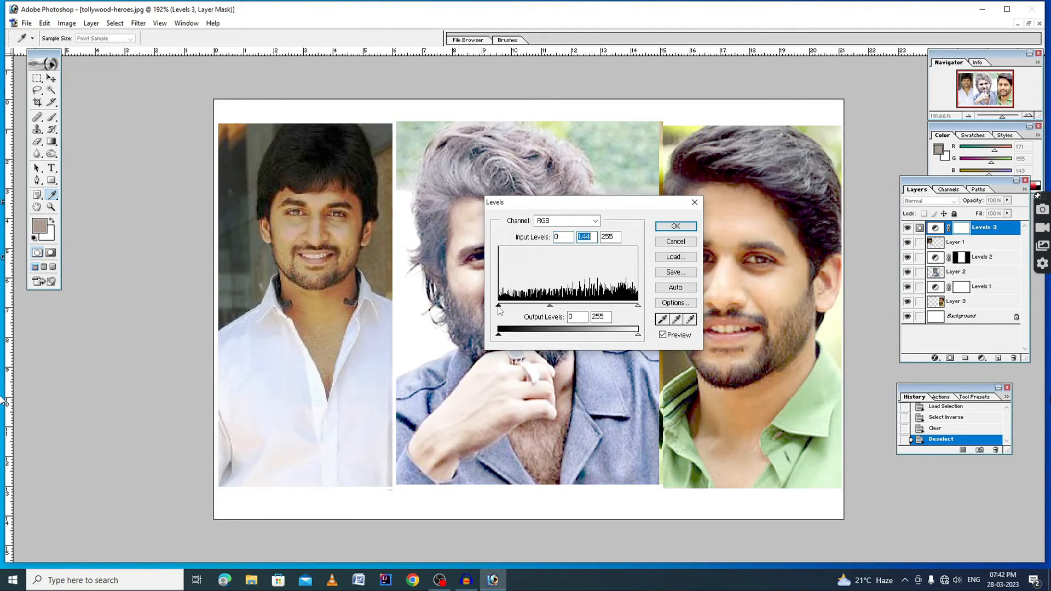
drag(499, 307, 506, 310)
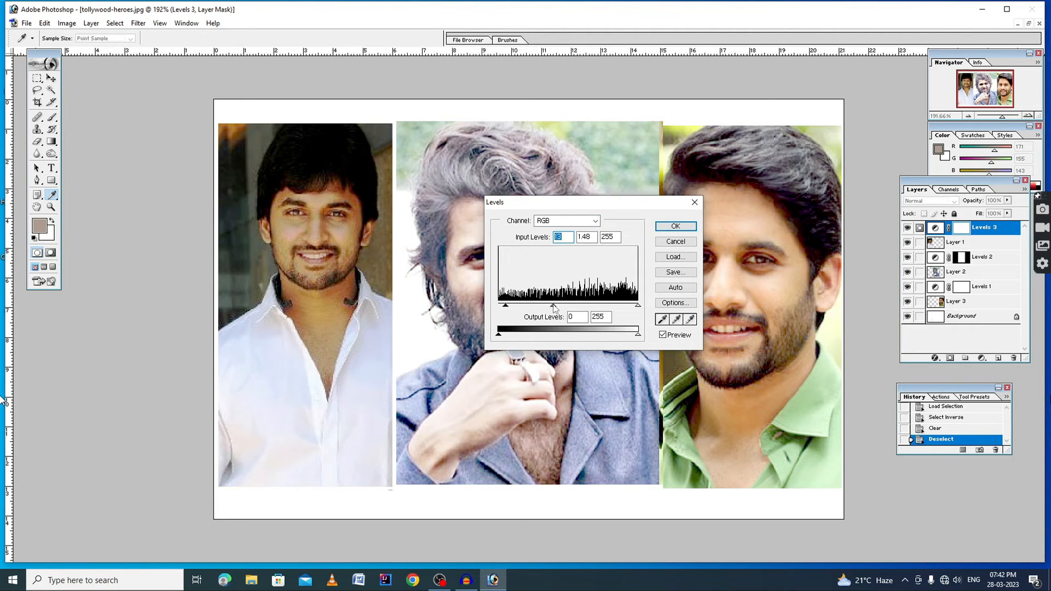
drag(554, 309, 558, 308)
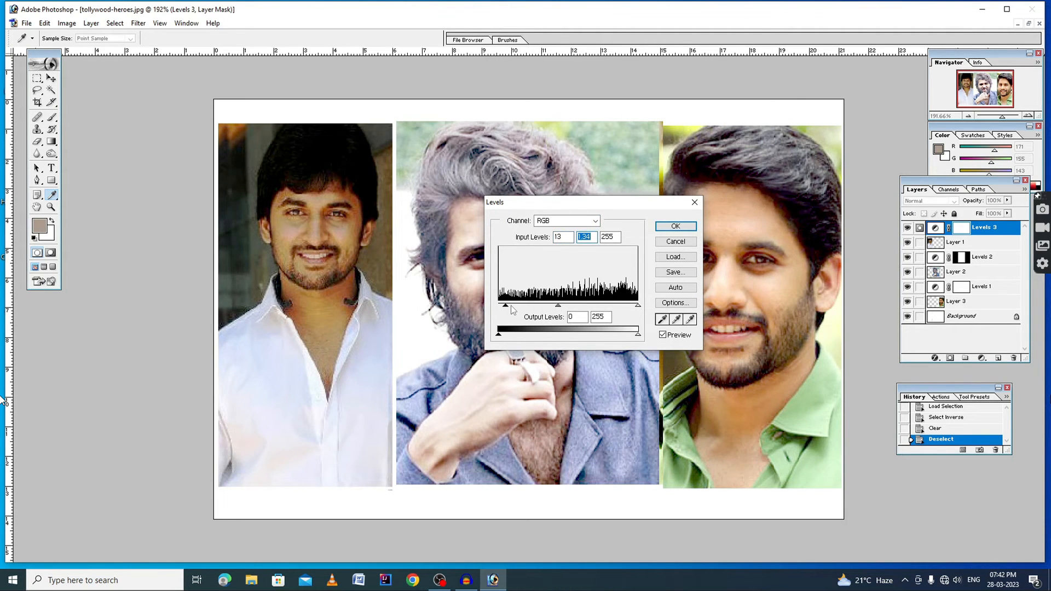
click(506, 311)
drag(638, 306, 633, 309)
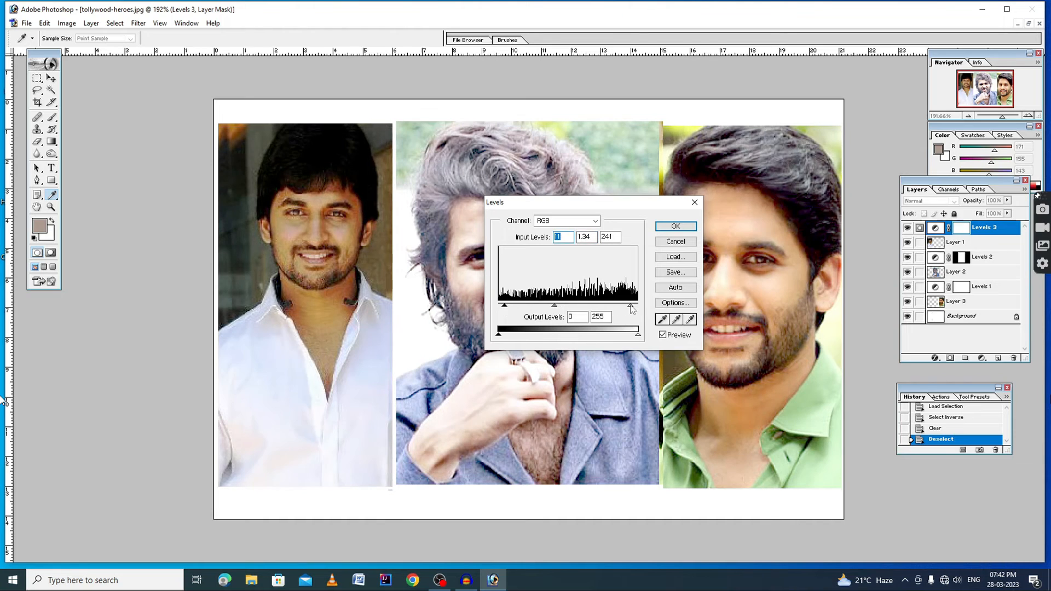
Step: Set the Red channel's input levels to about 26 for shadows and 1.21 for midtones
click(570, 221)
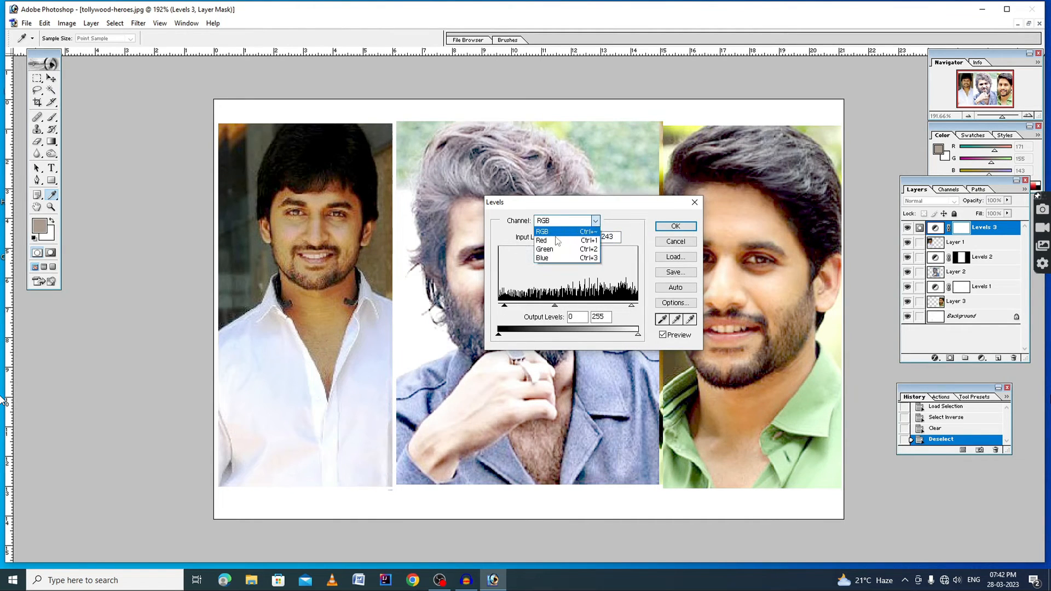
click(556, 245)
drag(568, 306, 512, 309)
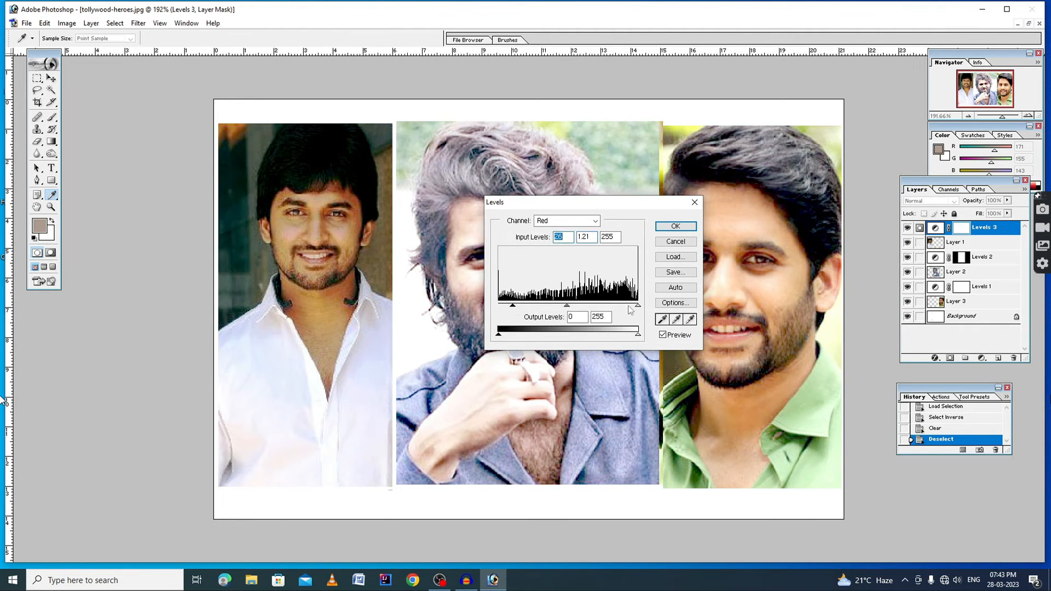
Step: Set the Green channel's input levels to about 15 for shadows and 1.24 for midtones
click(570, 222)
click(560, 251)
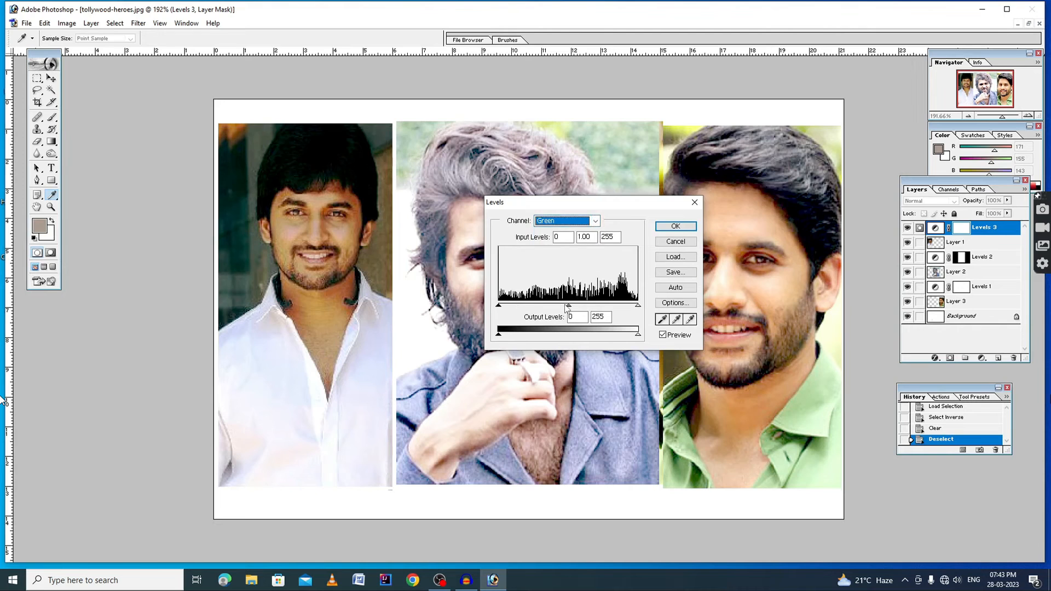
drag(567, 305, 508, 306)
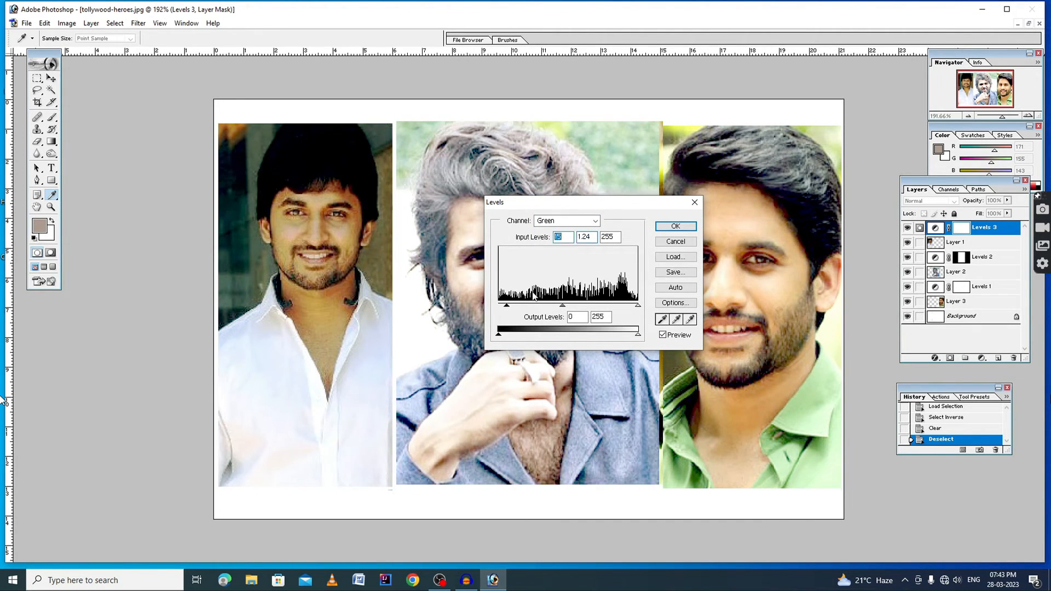
Step: Set the Blue channel's midtone input level to about 1.77, apply the Levels adjustment, and activate the Move tool
click(567, 221)
click(559, 263)
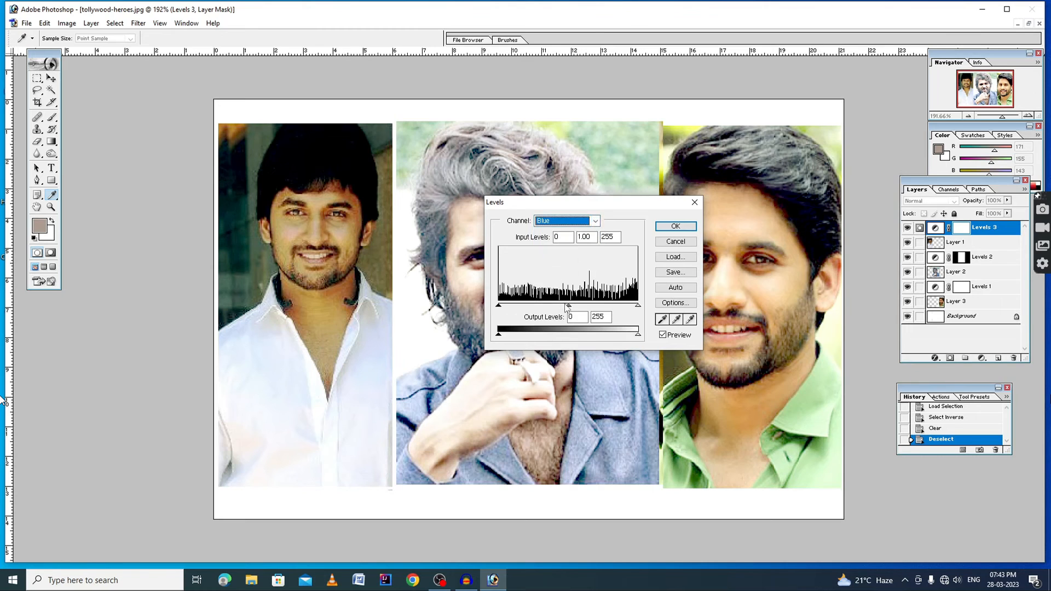
drag(568, 305, 539, 308)
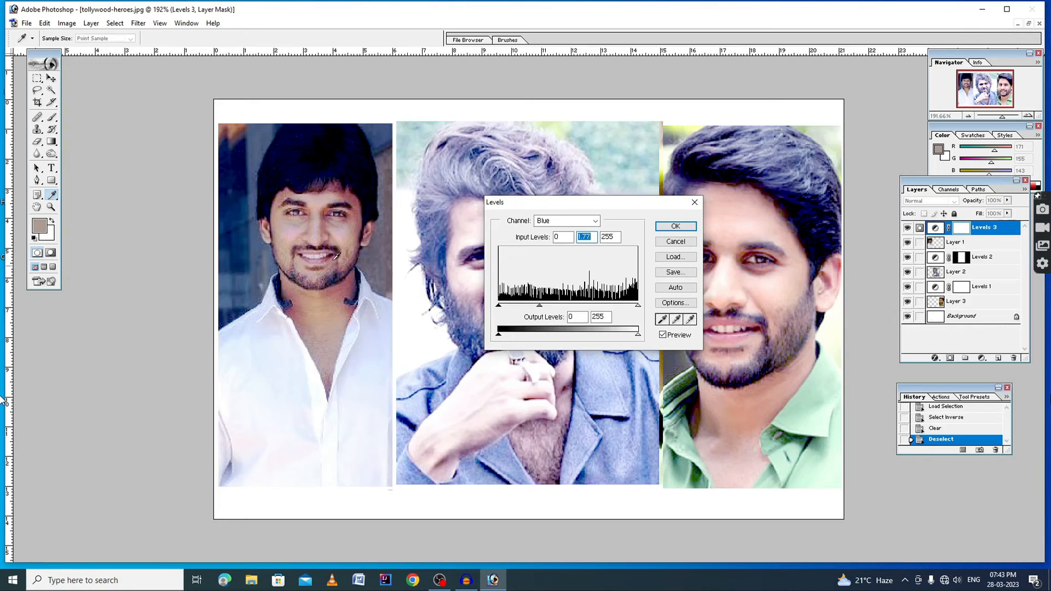
drag(601, 208, 648, 258)
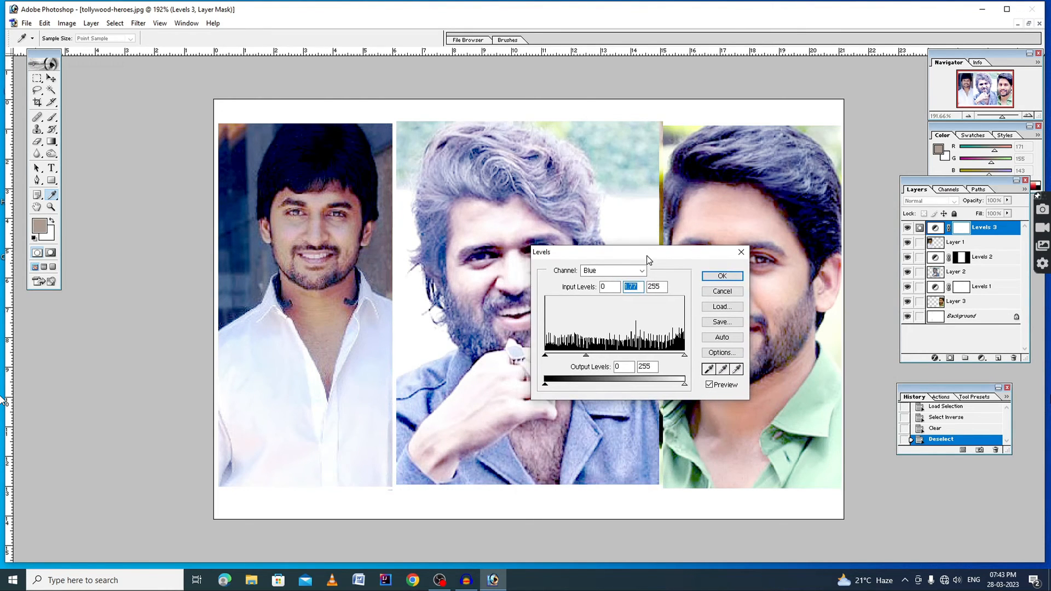
click(722, 277)
key(v)
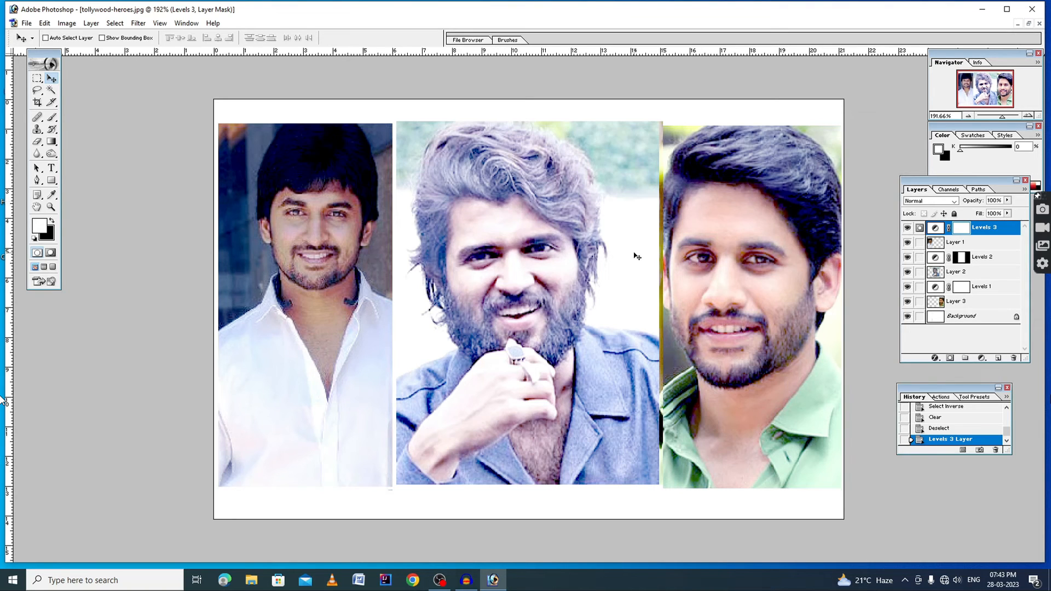
Step: Restrict the Levels 3 mask to the left portrait by clearing the inverse of Layer 1's transparency selection, and deselect
ctrl+click(935, 245)
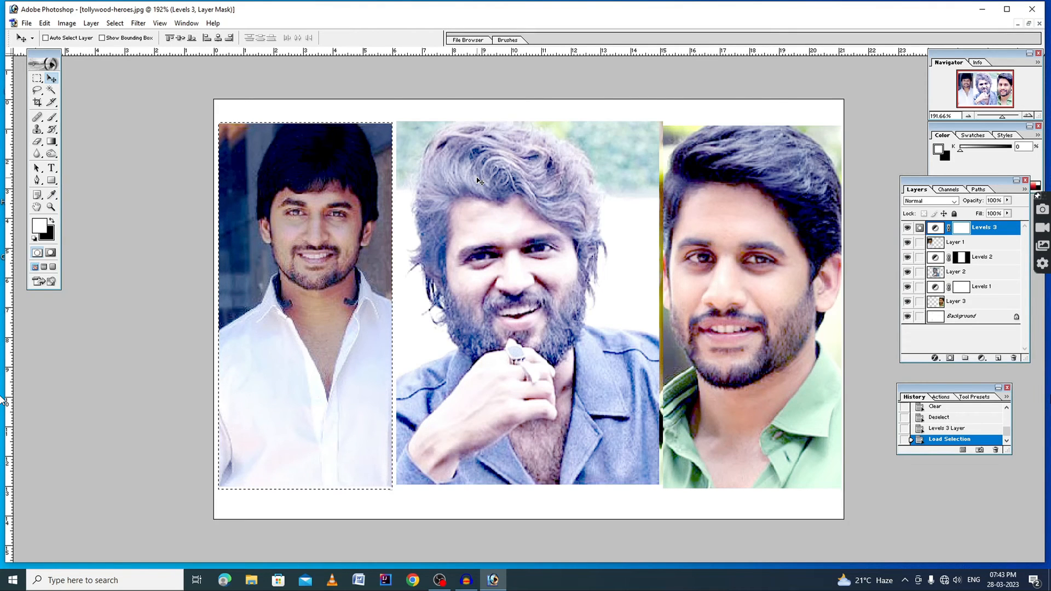
key(ctrl+shift+i)
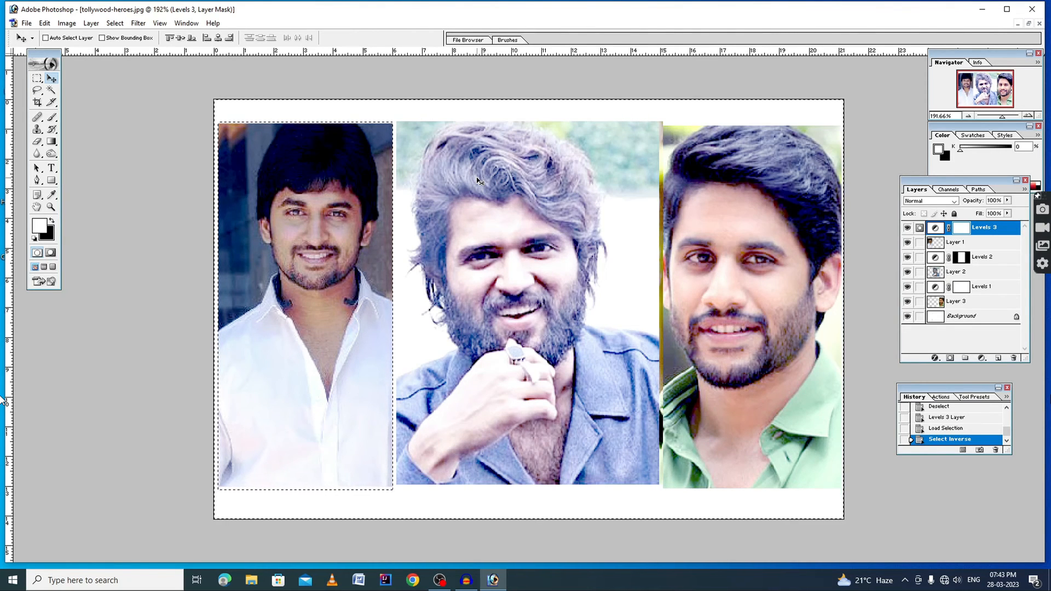
key(Delete)
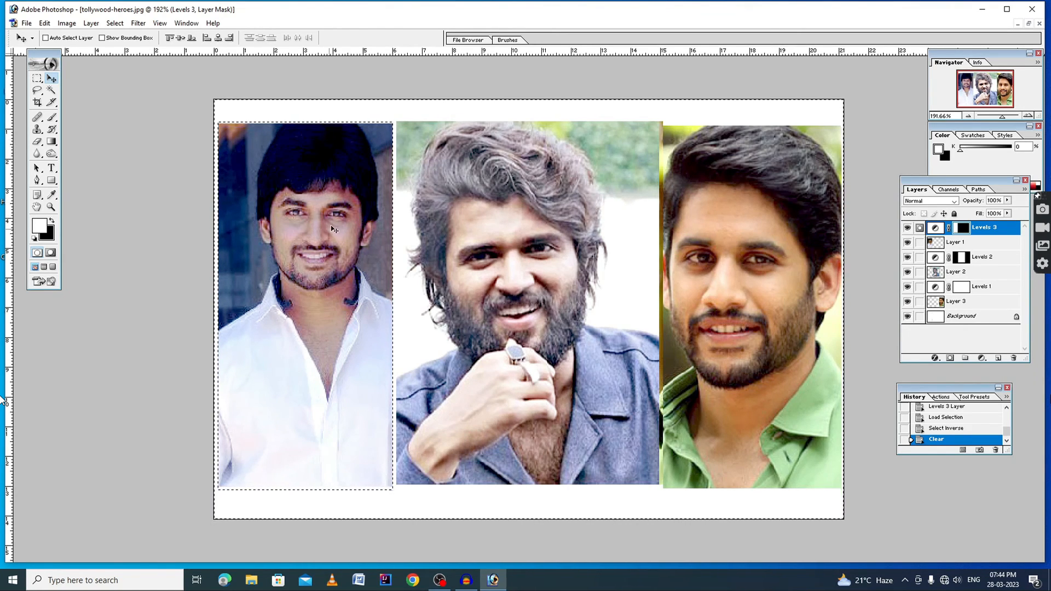
key(ctrl+d)
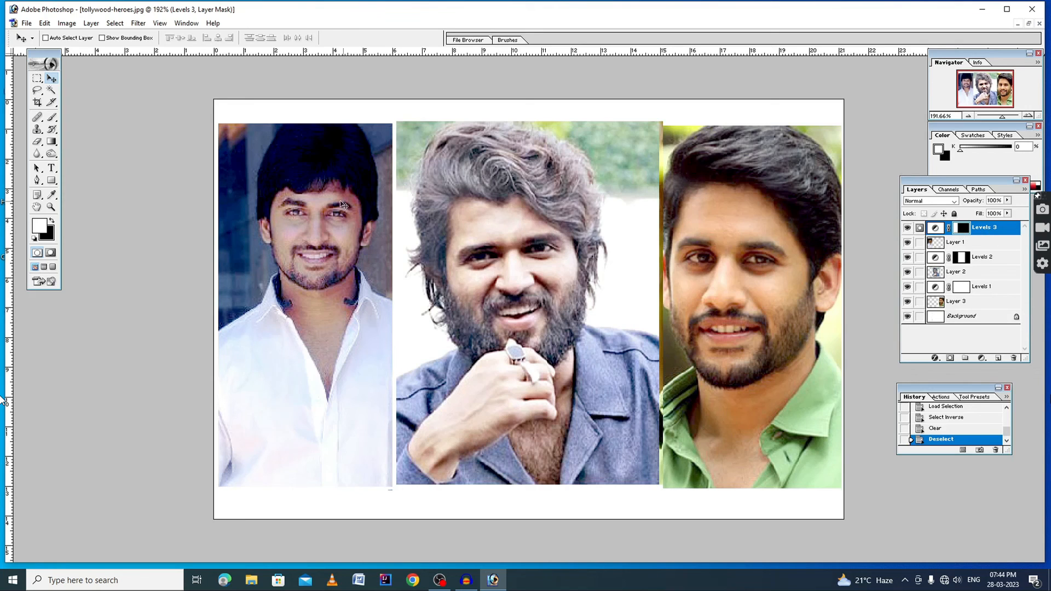
Step: Link Layer 1 to its Levels 3 adjustment layer and select the Levels 2 layer
click(921, 243)
click(980, 259)
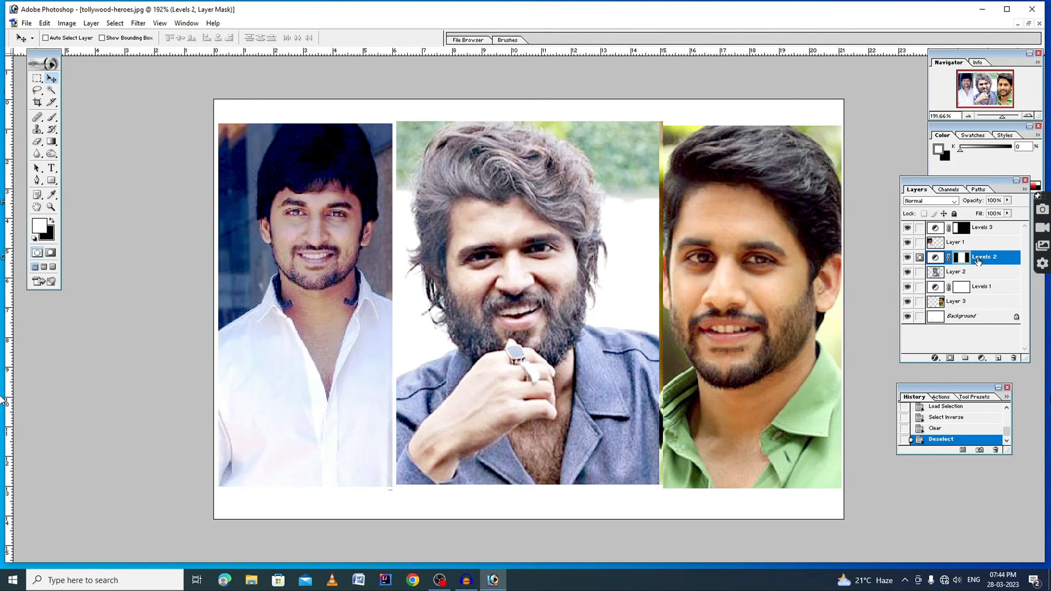
Step: Link Layer 3 to its Levels 1 adjustment layer and shift the linked right portrait slightly upward
click(982, 289)
click(920, 302)
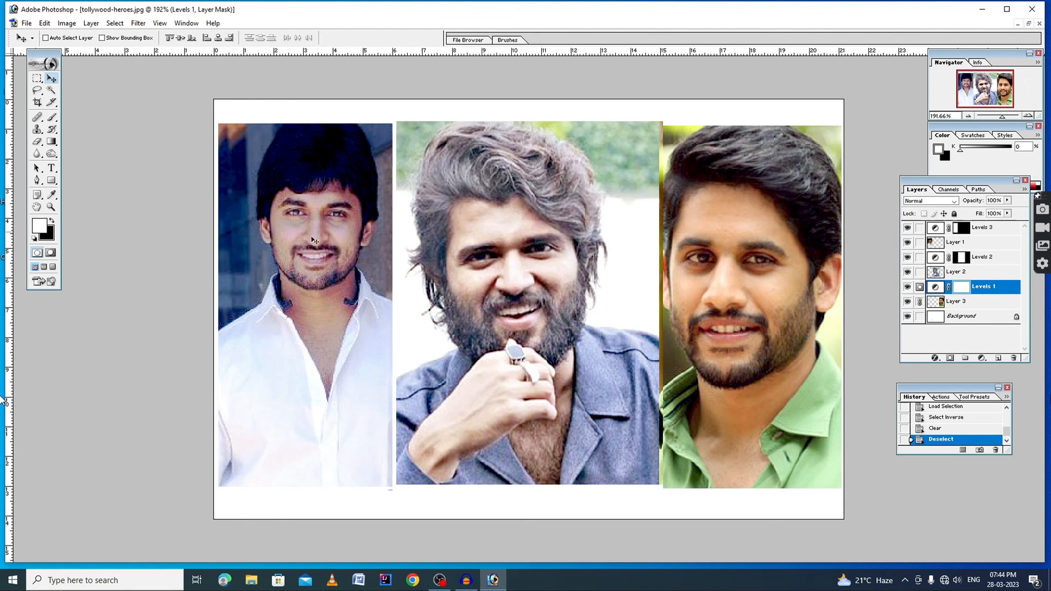
mouse_move(320, 242)
mouse_down()
mouse_move(408, 240)
mouse_move(324, 236)
mouse_up()
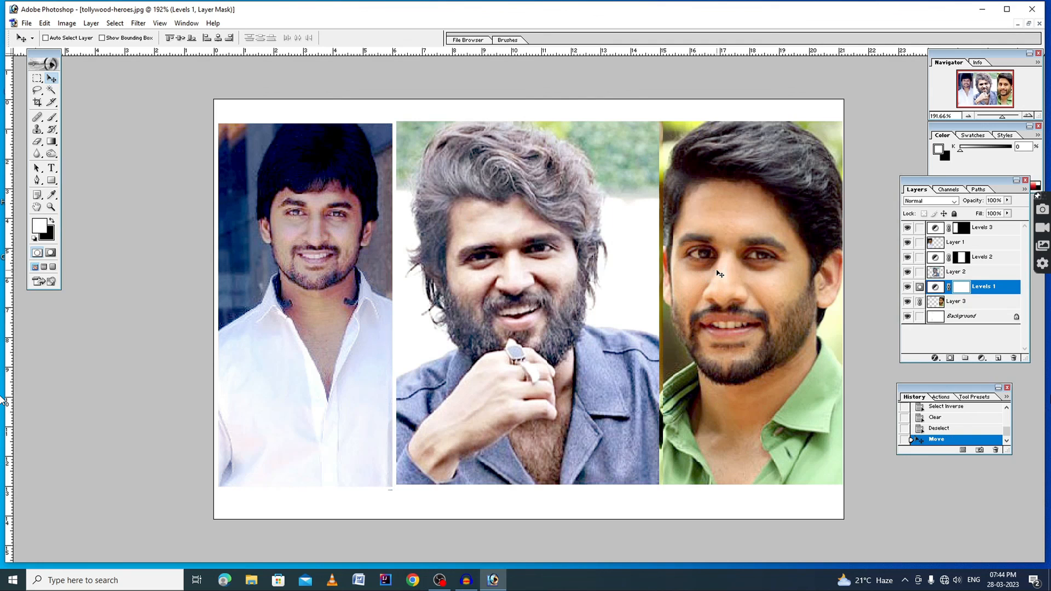